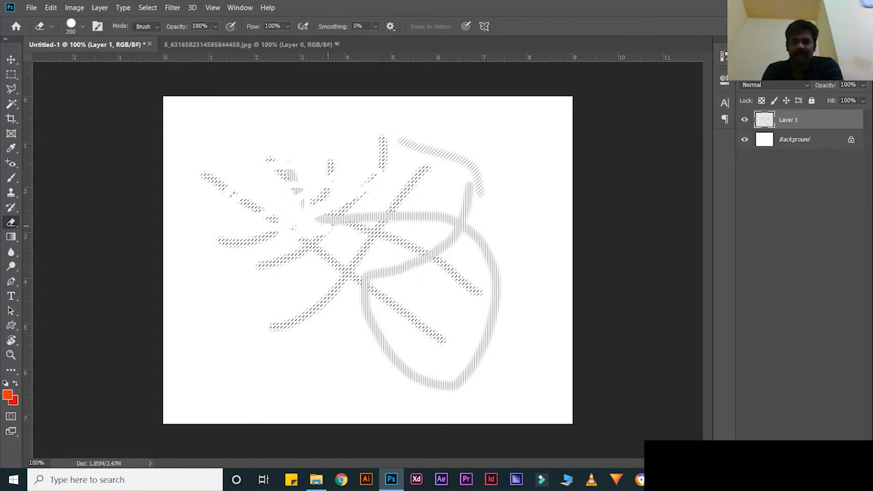
- Erase the patterned brush strokes on Layer 1 with the Eraser Tool
mouse_move(286, 176)
mouse_down()
mouse_move(379, 205)
mouse_move(216, 148)
mouse_move(382, 273)
mouse_move(440, 392)
mouse_move(464, 317)
mouse_move(392, 411)
mouse_move(464, 225)
mouse_move(450, 149)
mouse_up()
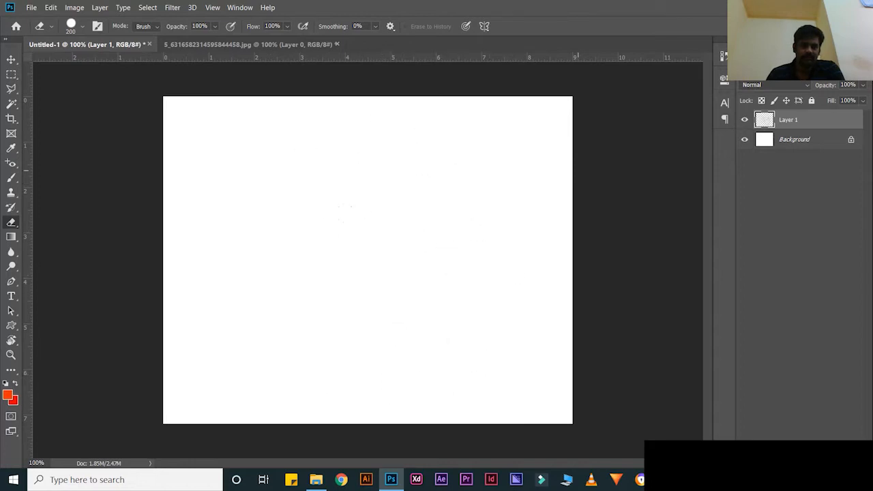
- Outline an irregular closed shape on Layer 1 with the Polygonal Lasso, fill it with red, and deselect
click(11, 89)
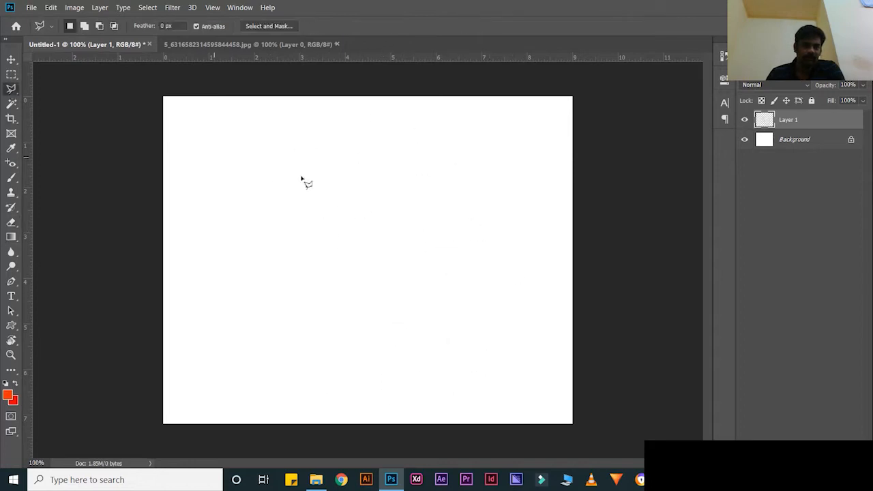
click(317, 340)
click(290, 296)
click(287, 232)
click(328, 223)
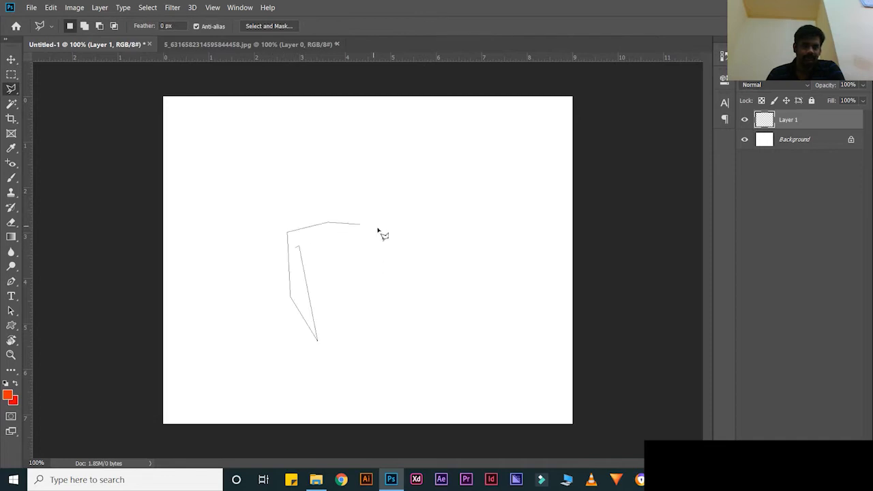
click(355, 186)
click(222, 173)
click(415, 215)
click(375, 259)
click(277, 259)
click(334, 363)
click(370, 337)
click(330, 285)
click(298, 253)
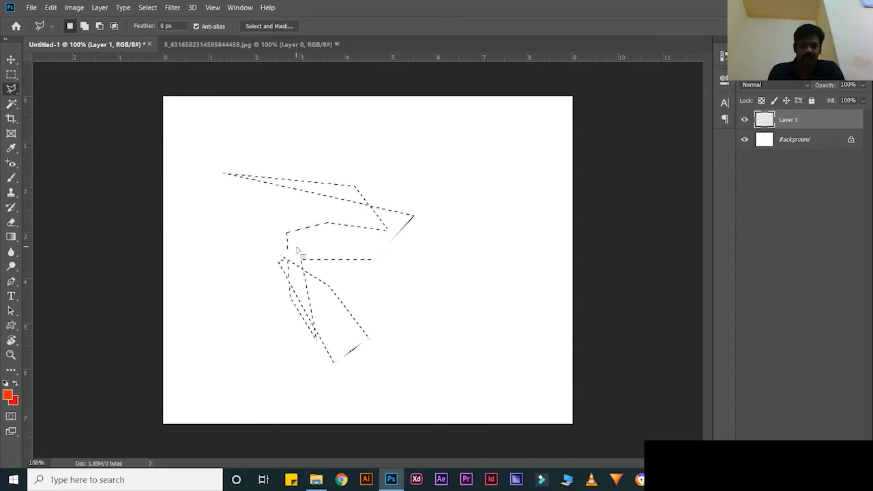
key(alt+BackSpace)
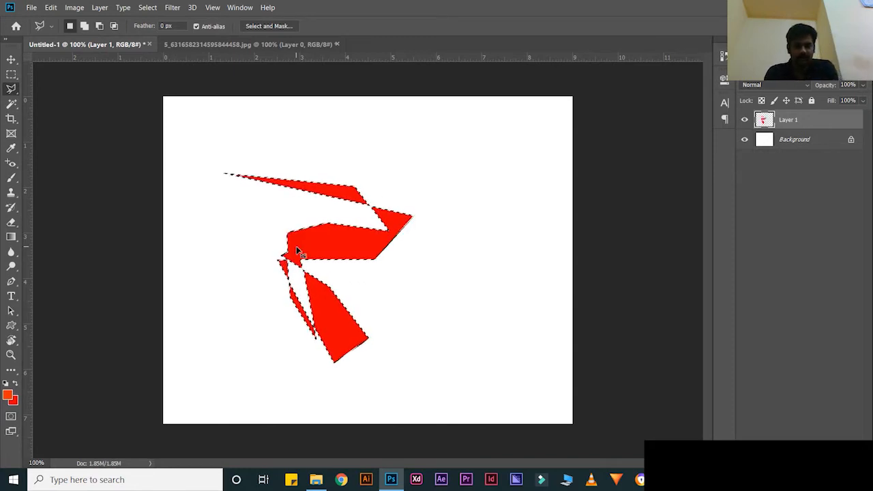
key(ctrl+d)
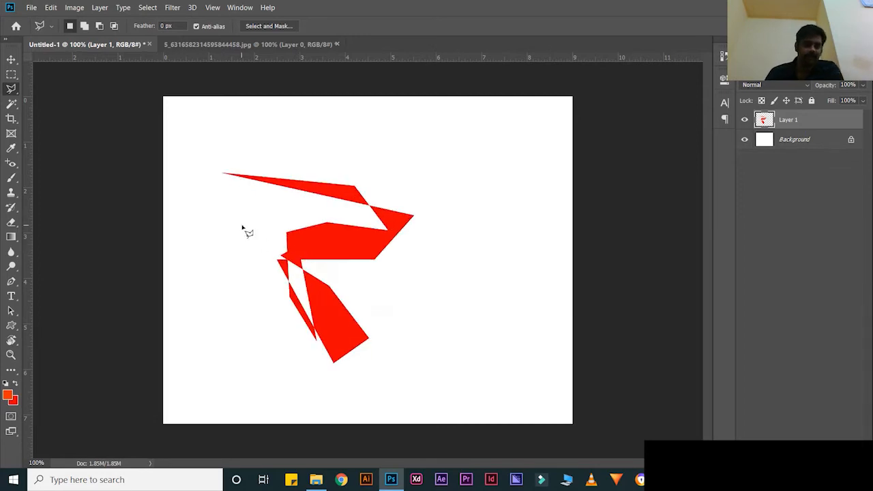
- Erase the whole red shape from Layer 1 with the Eraser Tool
key(e)
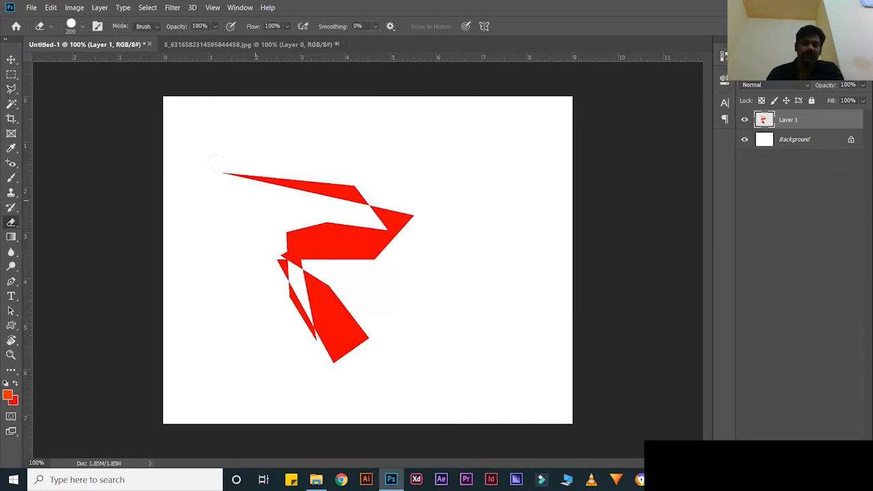
mouse_move(190, 148)
mouse_down()
mouse_move(395, 218)
mouse_move(344, 300)
mouse_move(320, 229)
mouse_move(332, 335)
mouse_up()
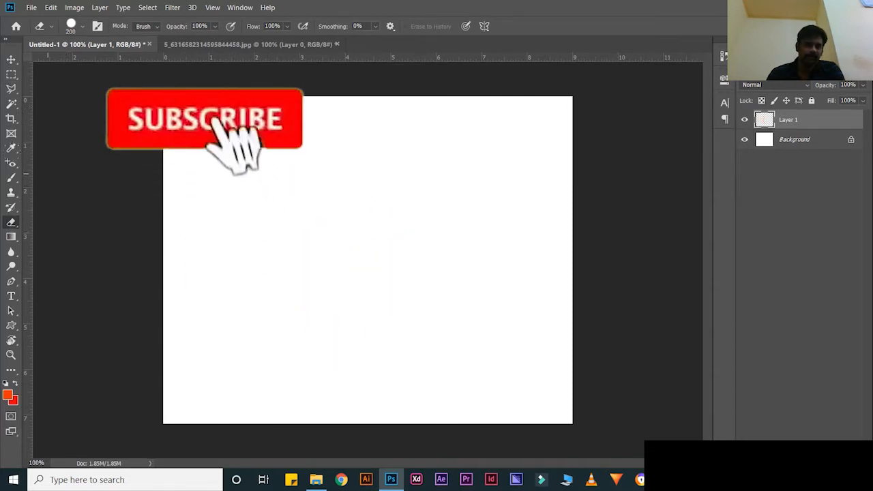
- Activate the Background Eraser Tool and switch to the open portrait photo document
right_click(11, 222)
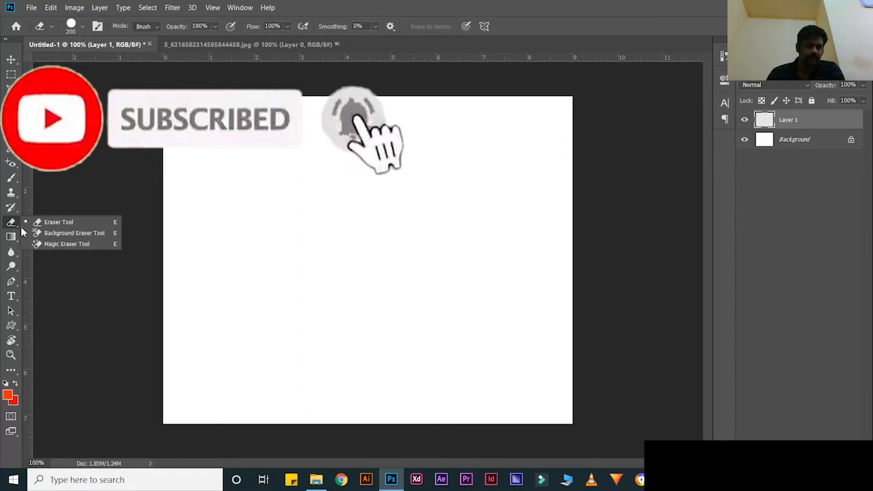
click(42, 234)
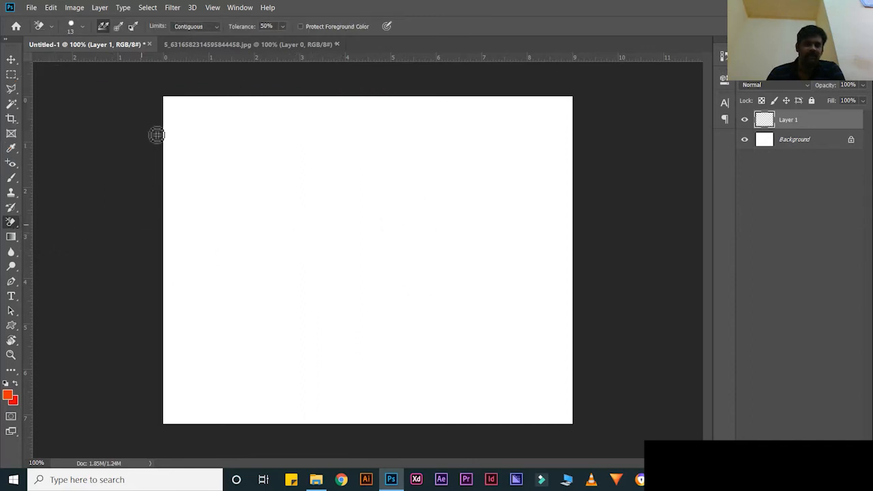
click(207, 45)
- Erase scribbled strokes in the portrait's upper-right background with the Background Eraser, raising its tolerance to 100%
mouse_move(206, 190)
mouse_down()
mouse_move(236, 126)
mouse_move(211, 103)
mouse_up()
key(ctrl+z)
mouse_move(413, 122)
mouse_down()
mouse_move(520, 198)
mouse_move(581, 116)
mouse_move(526, 93)
mouse_move(537, 98)
mouse_move(523, 152)
mouse_up()
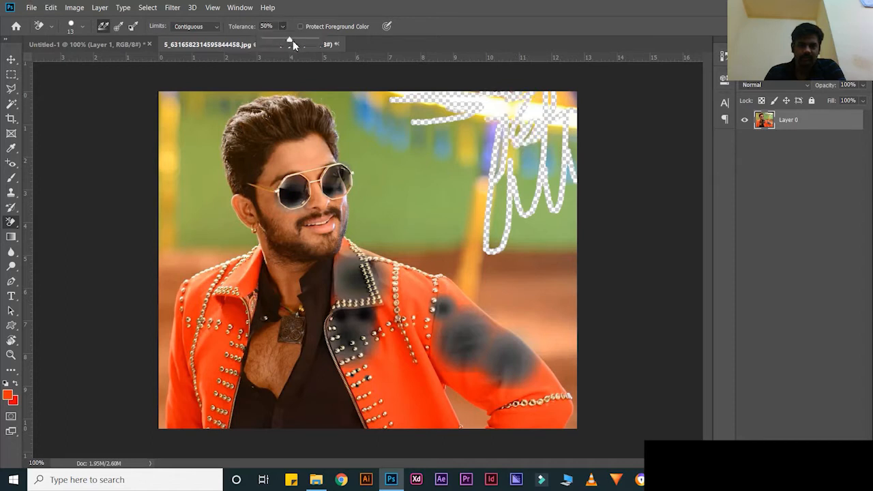
drag(314, 42, 318, 42)
mouse_move(443, 131)
mouse_down()
mouse_move(450, 150)
mouse_move(477, 127)
mouse_move(465, 155)
mouse_move(432, 144)
mouse_move(415, 113)
mouse_move(389, 95)
mouse_move(418, 99)
mouse_move(394, 97)
mouse_move(392, 113)
mouse_move(523, 161)
mouse_move(440, 171)
mouse_move(511, 175)
mouse_move(573, 301)
mouse_move(577, 171)
mouse_move(596, 156)
mouse_move(586, 203)
mouse_up()
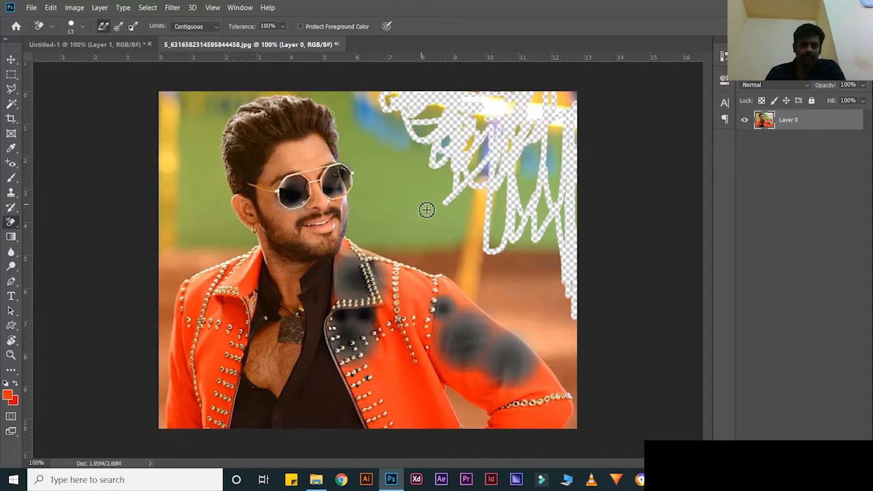
- Select several patches of the green backdrop beside the face with the Magic Wand, adding each to the selection
click(10, 105)
right_click(9, 107)
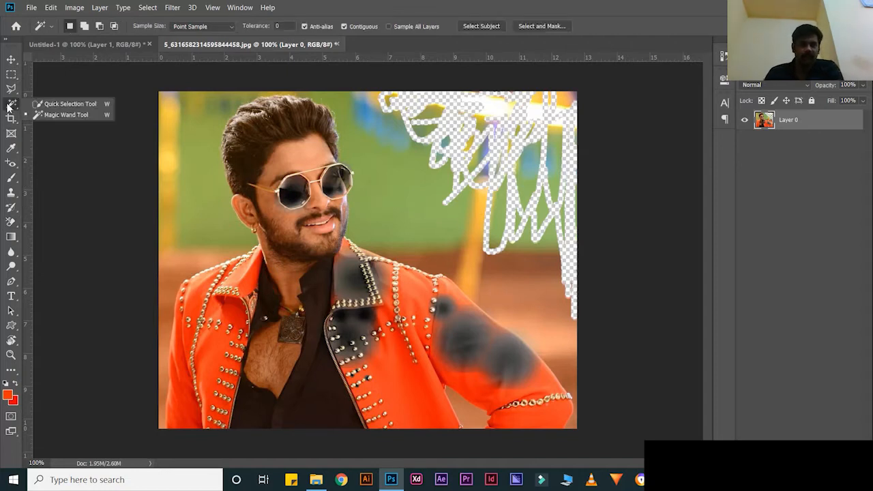
click(77, 117)
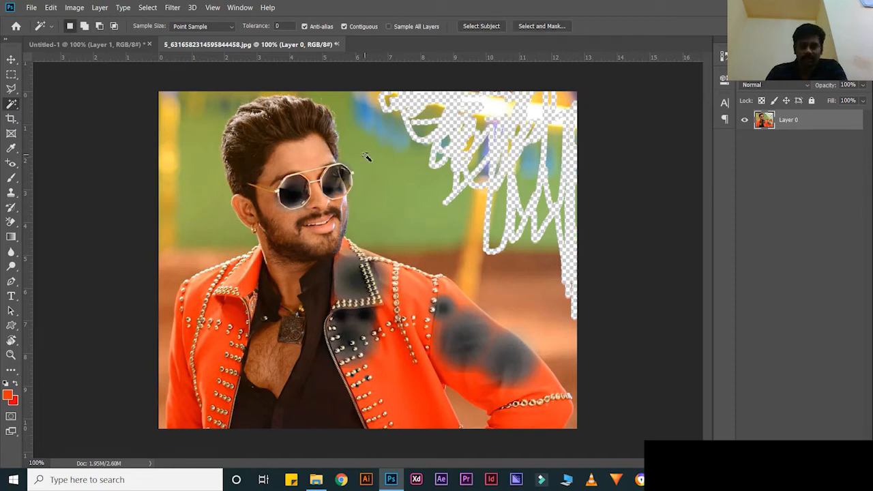
shift+click(364, 137)
shift+click(399, 160)
shift+click(414, 199)
shift+click(389, 199)
shift+click(369, 174)
shift+click(372, 175)
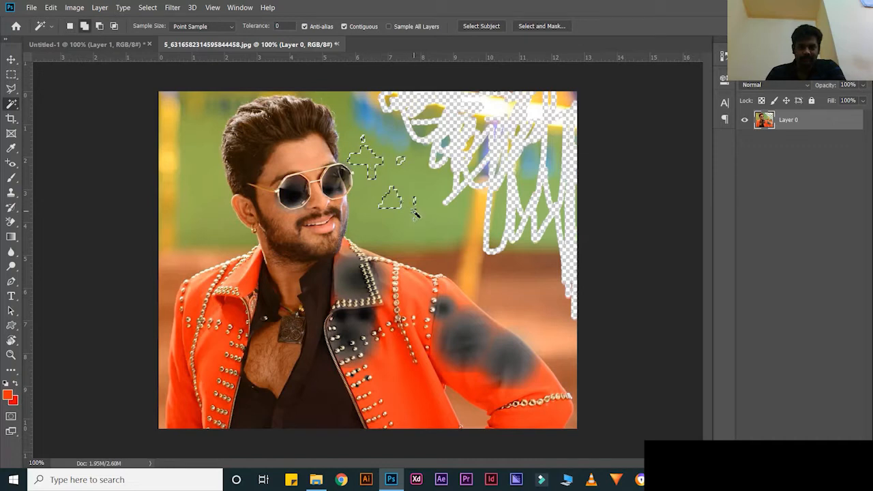
- Extend the selection across the green backdrop between the man's face and the erased strokes with the Quick Selection Tool
right_click(11, 104)
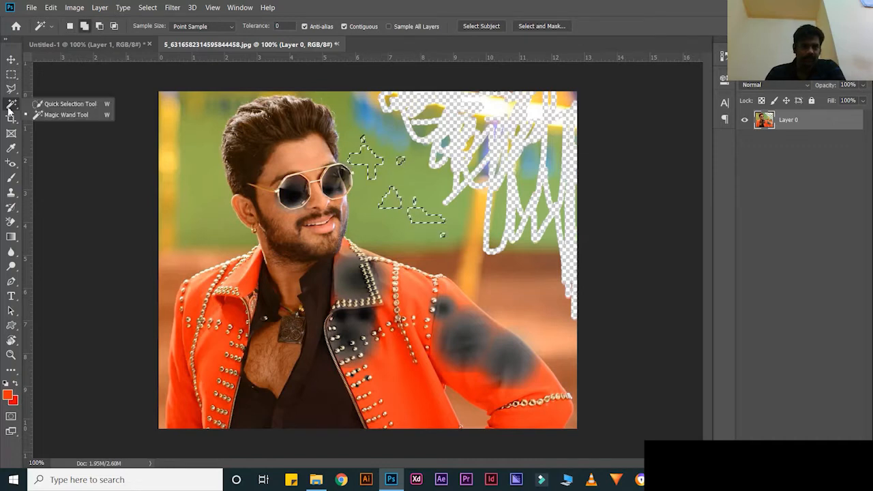
click(65, 104)
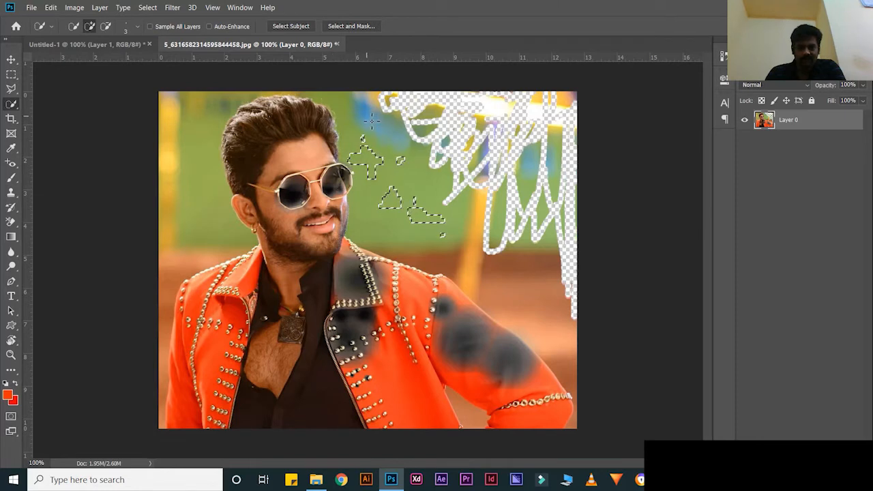
click(424, 196)
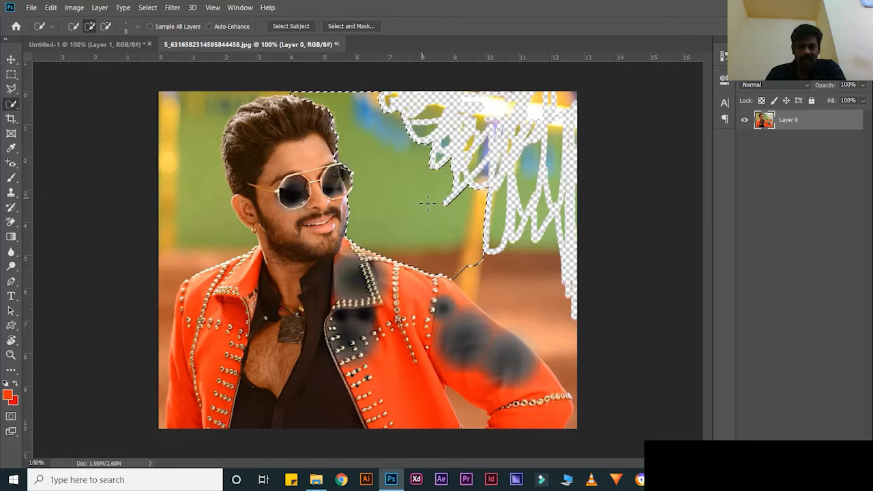
- Erase the selected backdrop along the man's hair, face and shoulder with the Background Eraser
click(11, 222)
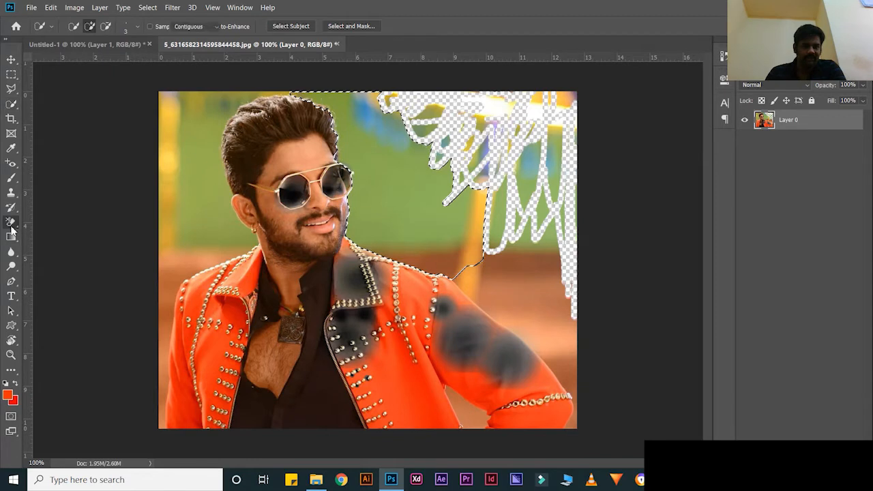
click(60, 233)
mouse_move(380, 170)
mouse_down()
mouse_move(391, 179)
mouse_move(360, 186)
mouse_move(342, 204)
mouse_up()
mouse_move(307, 90)
mouse_down()
mouse_move(337, 107)
mouse_move(297, 99)
mouse_move(380, 100)
mouse_move(323, 112)
mouse_move(381, 112)
mouse_move(353, 144)
mouse_move(374, 180)
mouse_move(395, 116)
mouse_move(387, 113)
mouse_move(380, 148)
mouse_move(367, 144)
mouse_move(360, 104)
mouse_move(358, 164)
mouse_move(344, 150)
mouse_move(356, 181)
mouse_move(382, 110)
mouse_up()
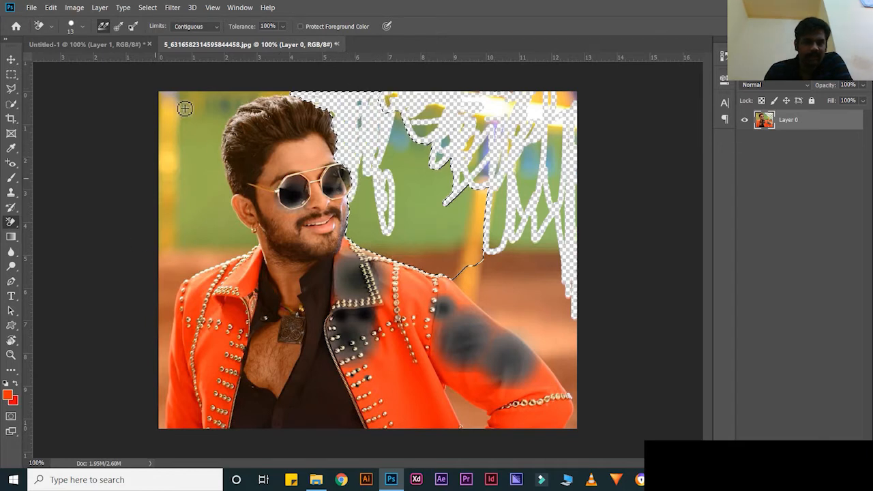
drag(353, 189, 353, 239)
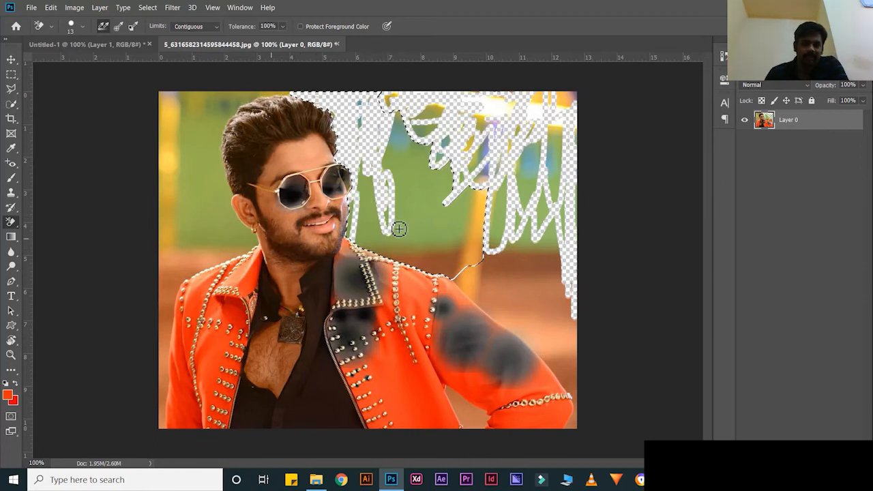
mouse_move(417, 177)
mouse_down()
mouse_move(392, 86)
mouse_move(351, 71)
mouse_move(365, 251)
mouse_move(365, 117)
mouse_move(384, 140)
mouse_move(379, 206)
mouse_move(356, 293)
mouse_move(399, 241)
mouse_move(242, 144)
mouse_move(221, 167)
mouse_move(388, 215)
mouse_up()
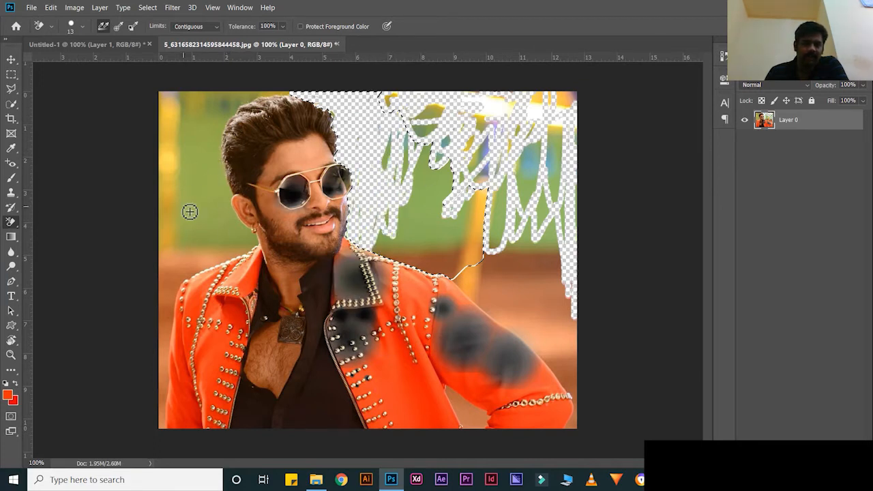
mouse_move(392, 223)
mouse_down()
mouse_move(385, 262)
mouse_move(367, 271)
mouse_move(377, 276)
mouse_move(350, 269)
mouse_move(359, 271)
mouse_move(379, 225)
mouse_move(354, 263)
mouse_move(365, 290)
mouse_move(377, 250)
mouse_move(404, 244)
mouse_move(412, 252)
mouse_move(426, 225)
mouse_move(413, 253)
mouse_move(416, 232)
mouse_move(388, 263)
mouse_move(402, 254)
mouse_move(450, 257)
mouse_move(487, 269)
mouse_move(436, 285)
mouse_move(404, 274)
mouse_move(401, 265)
mouse_move(442, 276)
mouse_move(409, 264)
mouse_move(388, 244)
mouse_move(405, 205)
mouse_move(417, 220)
mouse_move(397, 263)
mouse_move(399, 246)
mouse_move(385, 253)
mouse_move(403, 256)
mouse_move(413, 203)
mouse_move(403, 160)
mouse_move(377, 216)
mouse_move(381, 153)
mouse_move(361, 207)
mouse_move(358, 168)
mouse_move(374, 155)
mouse_move(392, 108)
mouse_move(358, 137)
mouse_move(439, 296)
mouse_move(486, 272)
mouse_move(461, 210)
mouse_move(385, 249)
mouse_move(449, 286)
mouse_move(452, 279)
mouse_move(454, 288)
mouse_move(437, 236)
mouse_move(460, 242)
mouse_move(437, 149)
mouse_move(437, 240)
mouse_move(388, 141)
mouse_move(448, 235)
mouse_move(436, 187)
mouse_move(465, 266)
mouse_move(470, 262)
mouse_move(463, 272)
mouse_move(512, 269)
mouse_move(497, 273)
mouse_move(525, 277)
mouse_up()
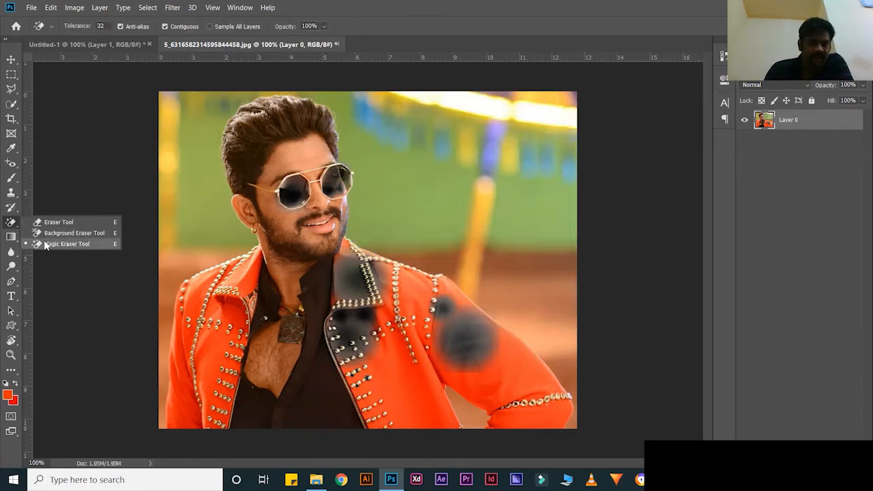
- Erase the upper-right green backdrop and bits of the bunting in the portrait with the Magic Eraser Tool
click(44, 244)
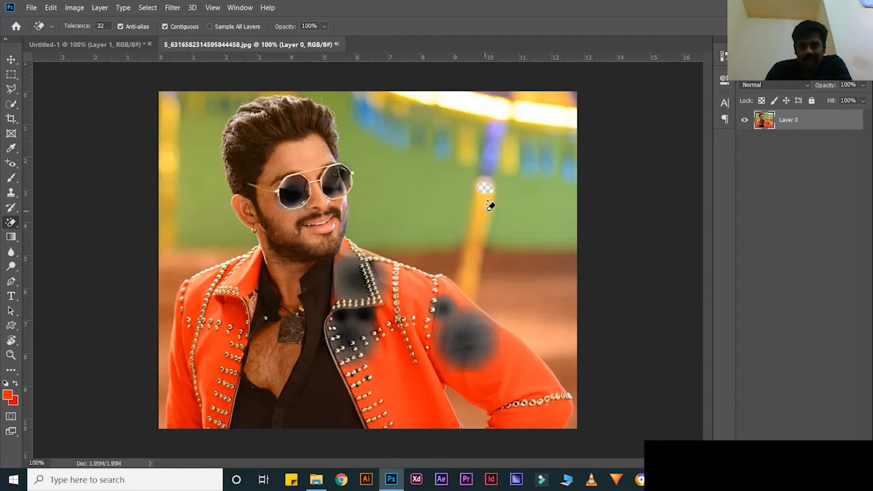
click(529, 200)
click(527, 125)
click(438, 122)
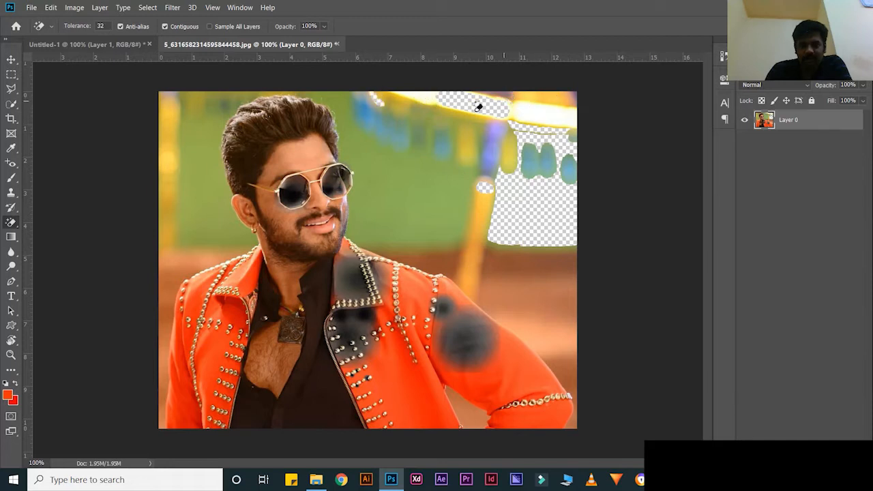
- Erase the green, yellow and brown background areas on the portrait's left side with the Magic Eraser
click(214, 111)
click(170, 114)
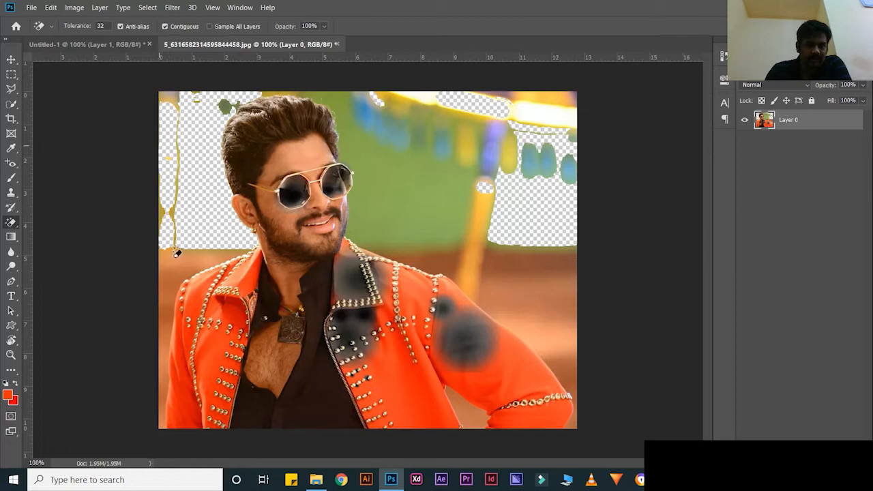
click(167, 299)
click(173, 255)
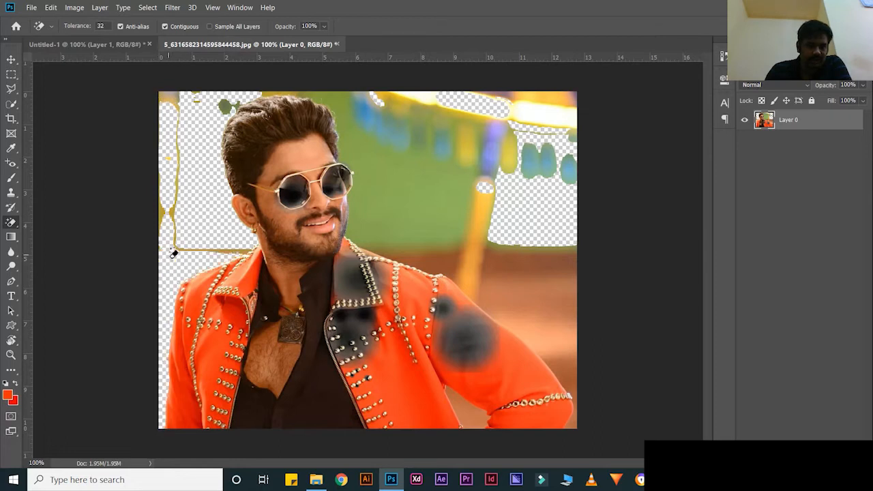
click(210, 252)
- Erase the green backdrop beside the face, the brown areas around the shoulder and the gap under the arm with the Magic Eraser
click(427, 237)
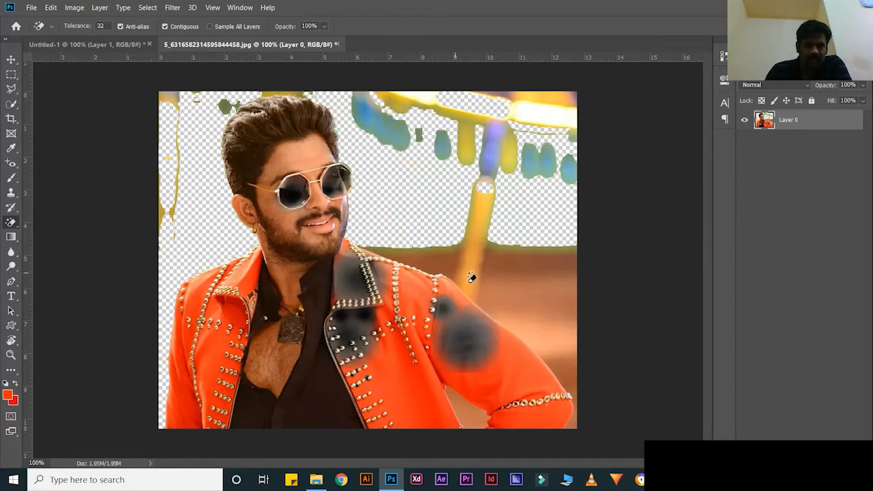
click(541, 337)
click(530, 280)
click(430, 270)
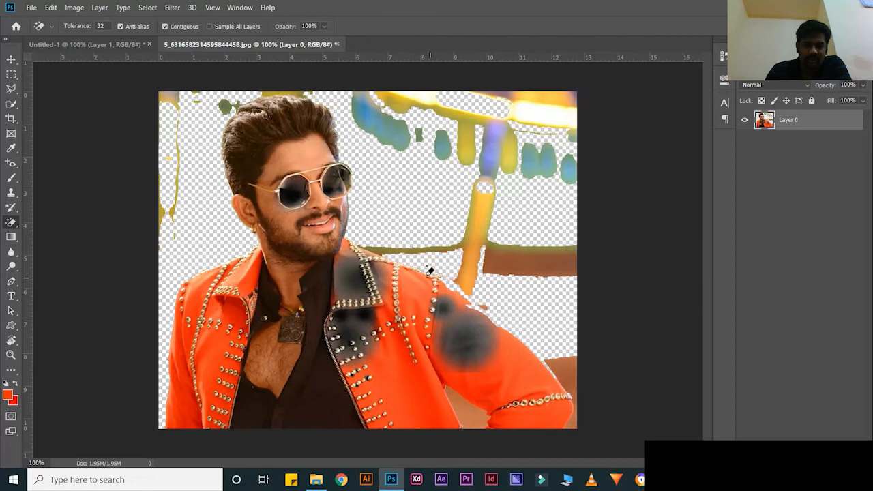
click(380, 249)
click(480, 247)
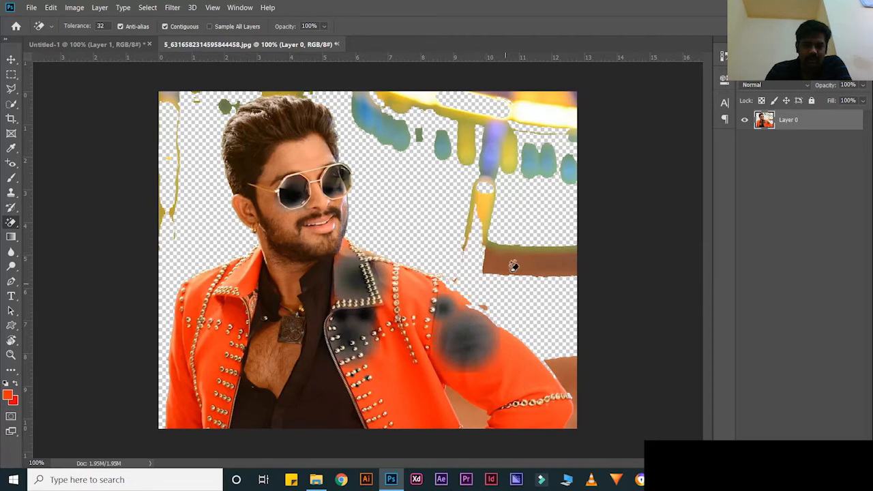
click(540, 258)
click(576, 374)
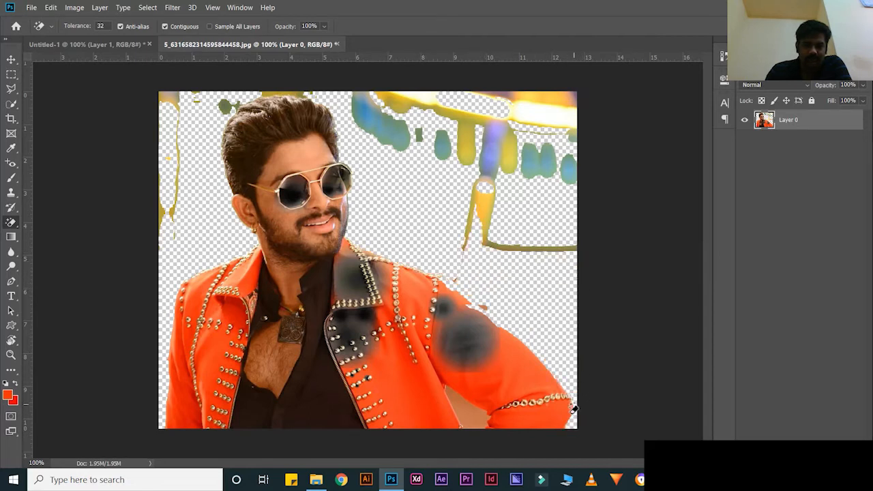
click(463, 415)
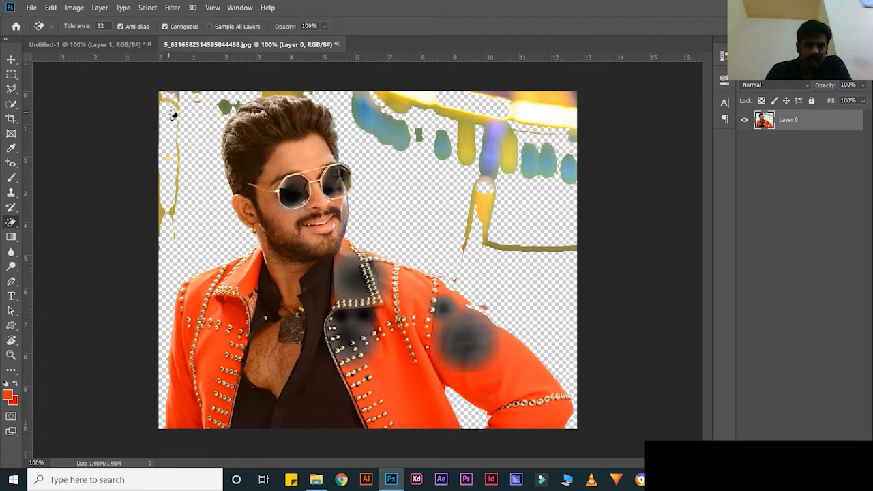
- Apply the red gradient across the portrait on Layer 0 with the Gradient Tool
click(11, 237)
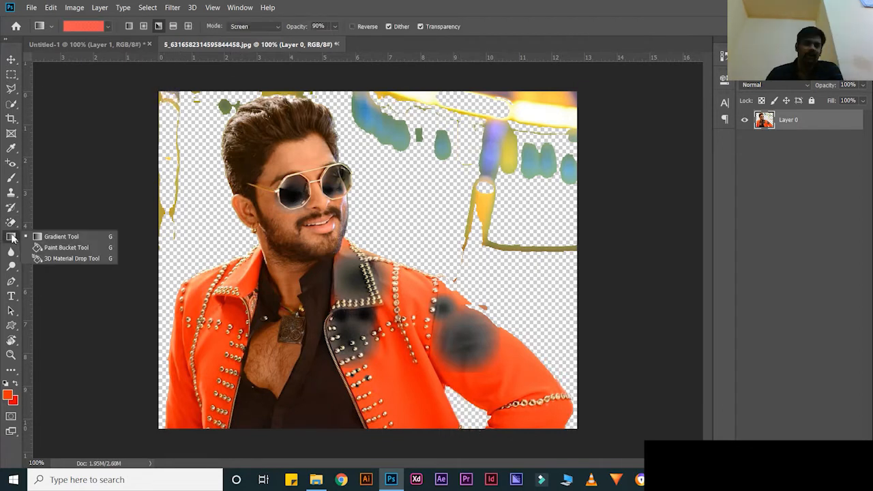
click(57, 237)
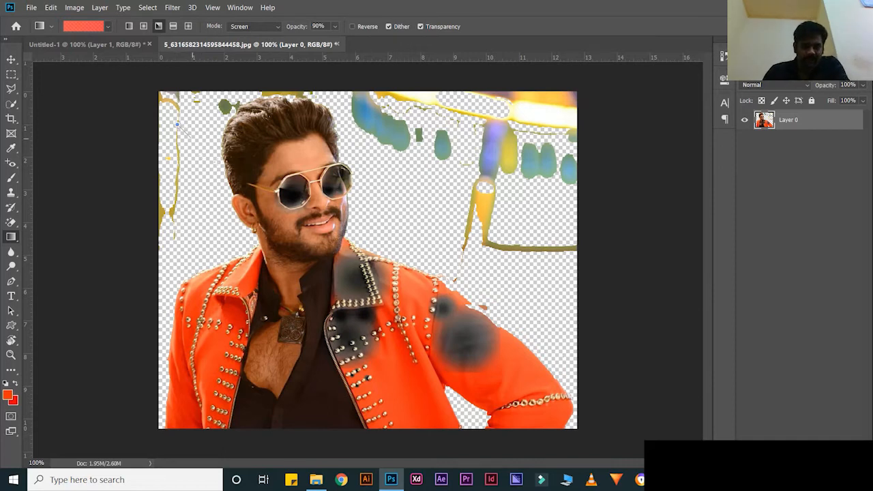
drag(390, 337, 415, 340)
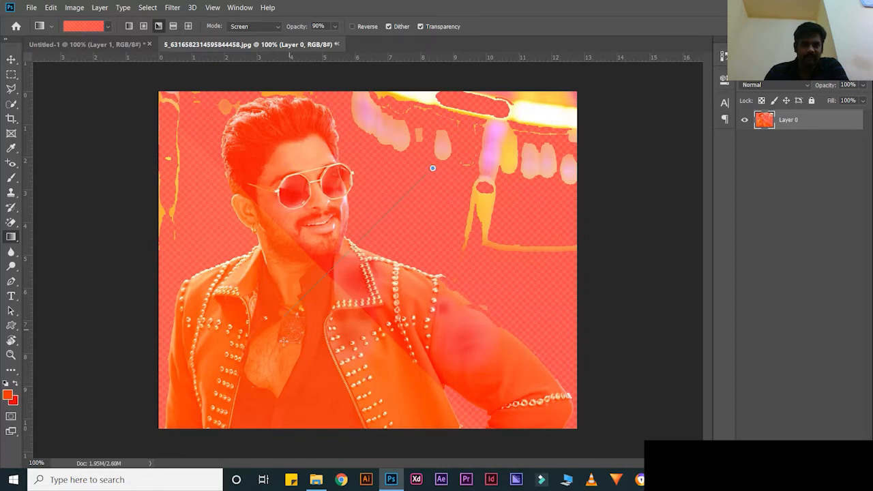
- Apply several more red gradients diagonally across the portrait in Screen mode, raising the gradient opacity to 100%
drag(433, 168, 432, 168)
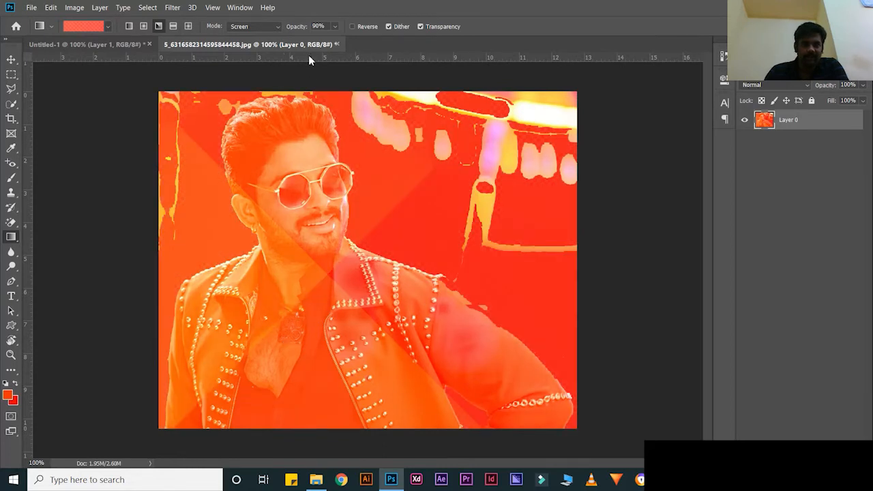
drag(395, 42, 388, 56)
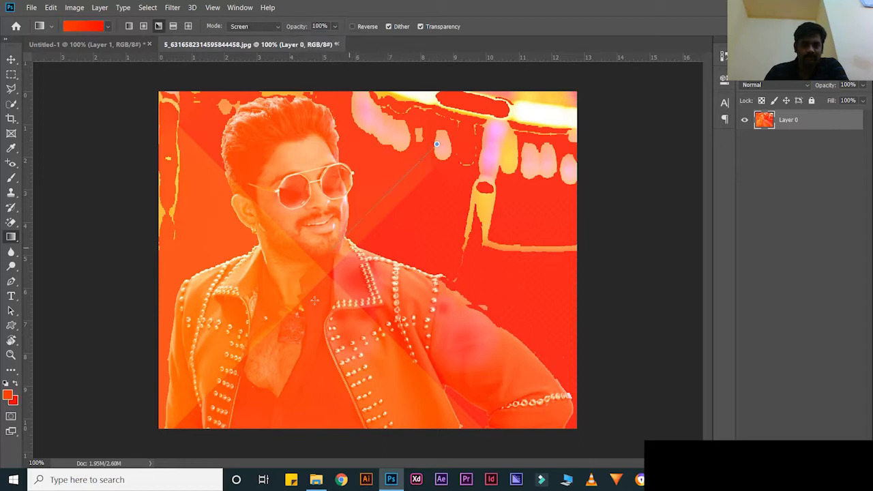
drag(315, 300, 312, 304)
drag(511, 355, 521, 344)
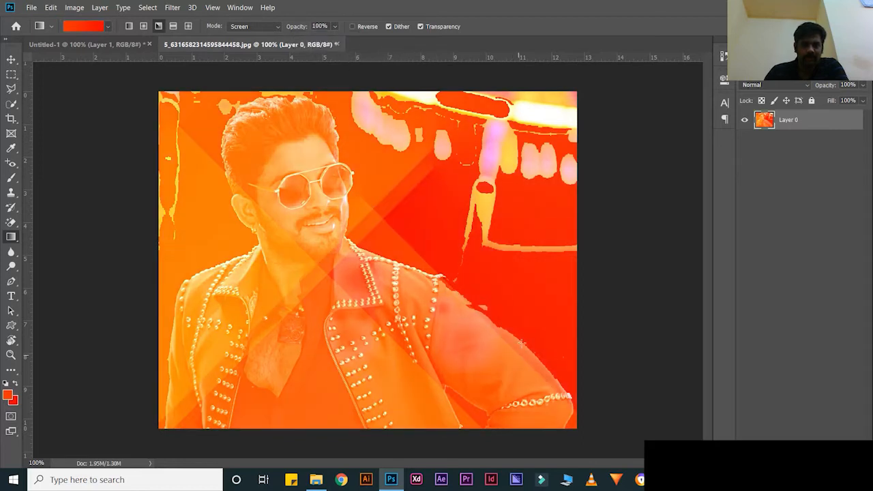
drag(421, 253, 420, 253)
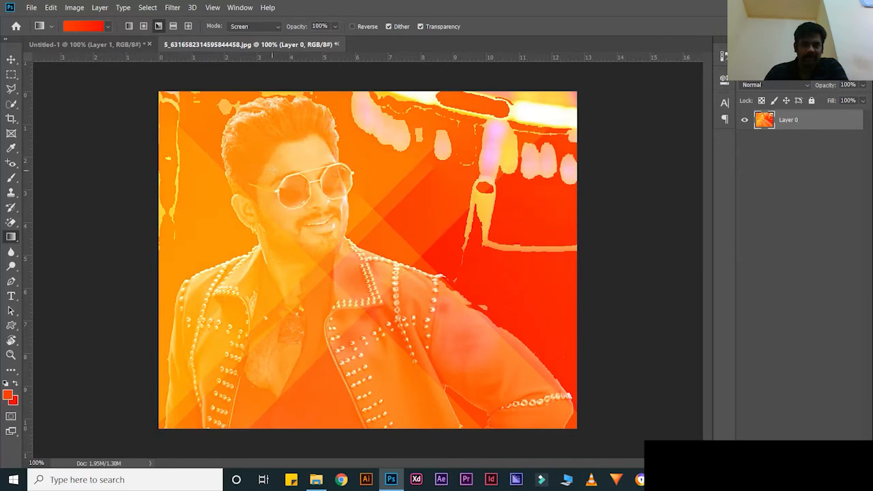
drag(423, 386, 423, 385)
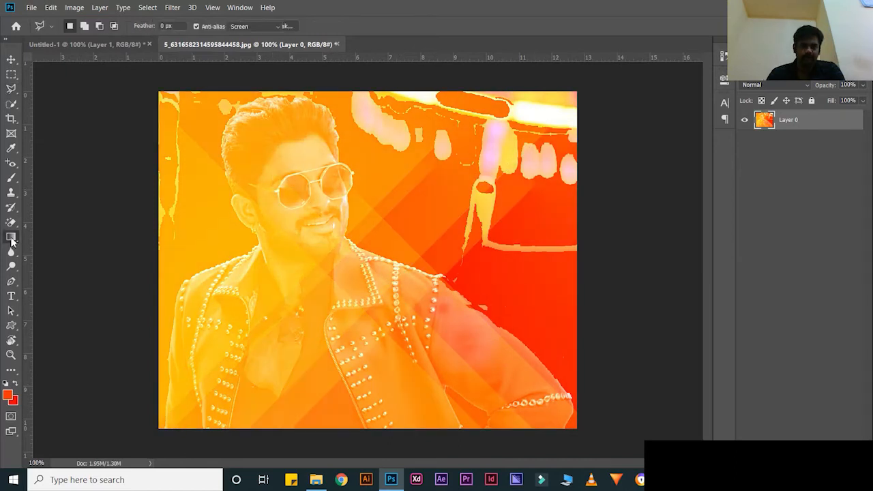
- Reselect the Gradient Tool and layer further red gradients over the portrait in crossing diagonal directions
right_click(12, 240)
click(61, 241)
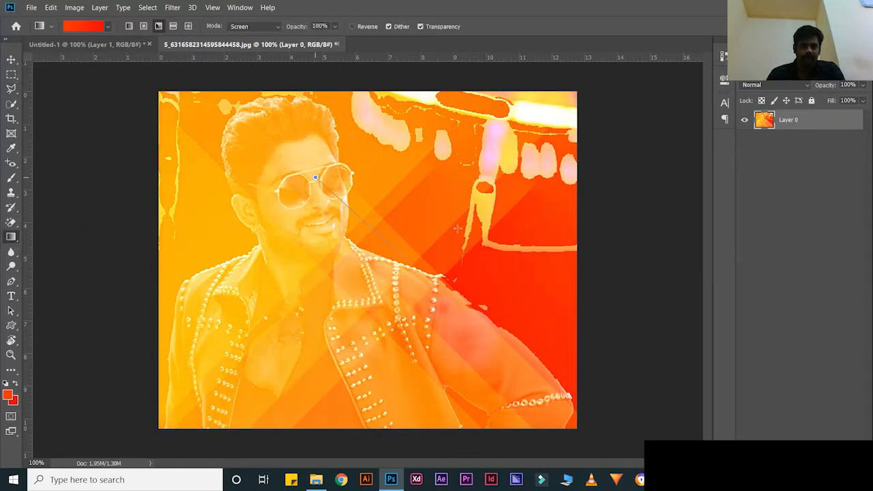
drag(457, 229, 458, 231)
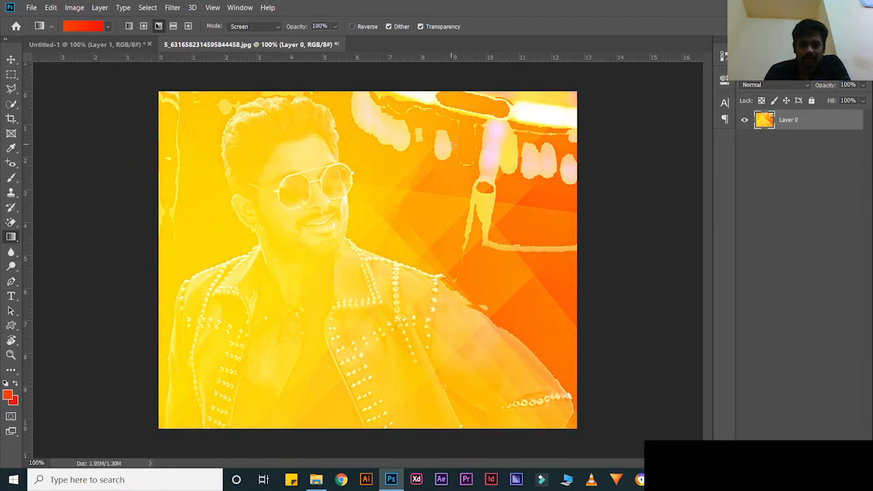
drag(395, 211, 302, 302)
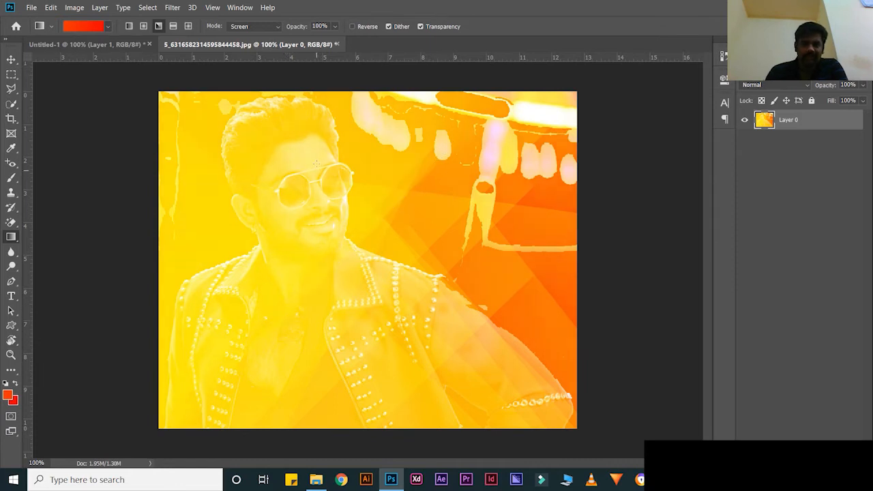
drag(311, 150, 490, 360)
drag(535, 143, 367, 368)
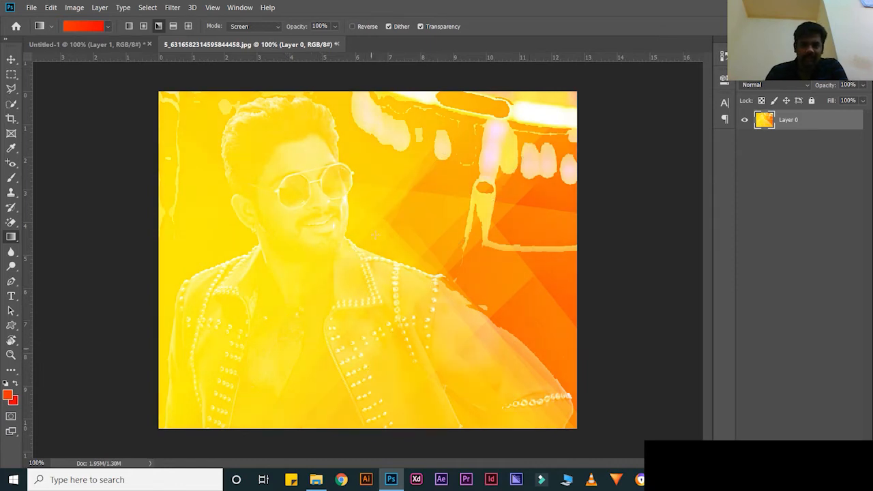
drag(436, 264, 586, 460)
drag(536, 321, 390, 426)
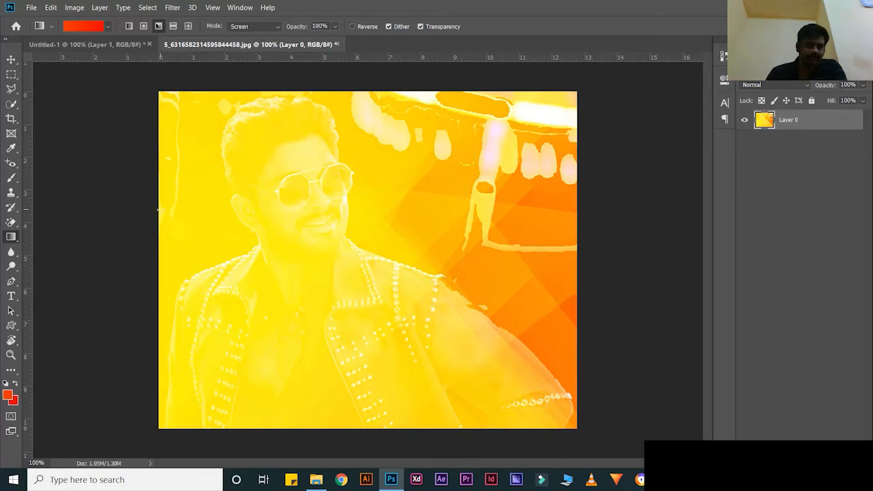
- Fill the backdrop behind the head, the face, forehead, a sunglasses lens and the jacket with the foreground red using the Paint Bucket Tool
right_click(11, 237)
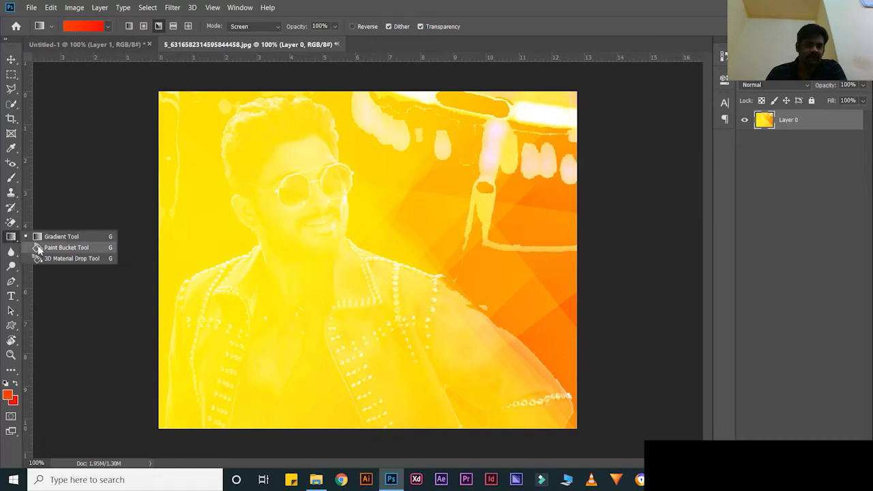
click(37, 247)
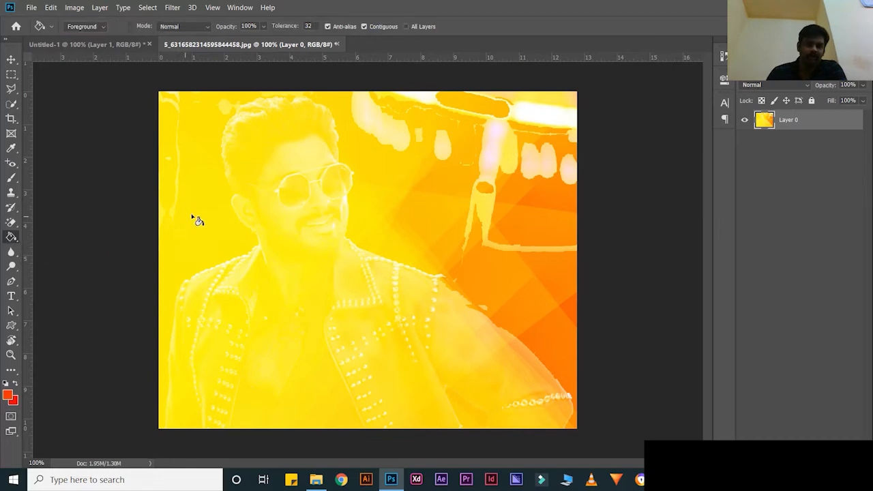
click(203, 214)
click(327, 207)
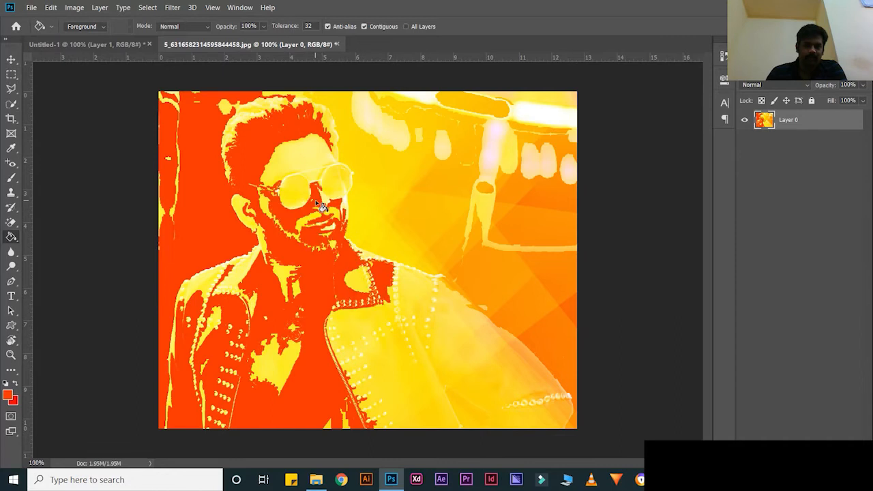
click(298, 165)
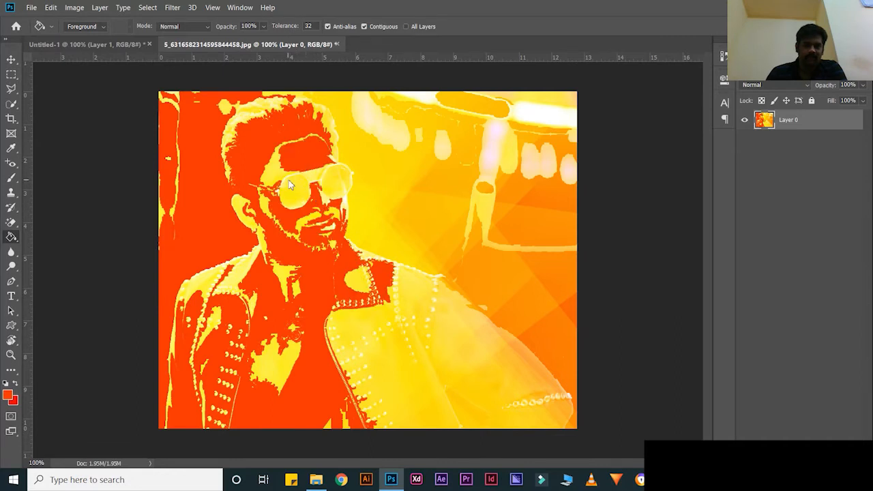
click(347, 180)
click(418, 302)
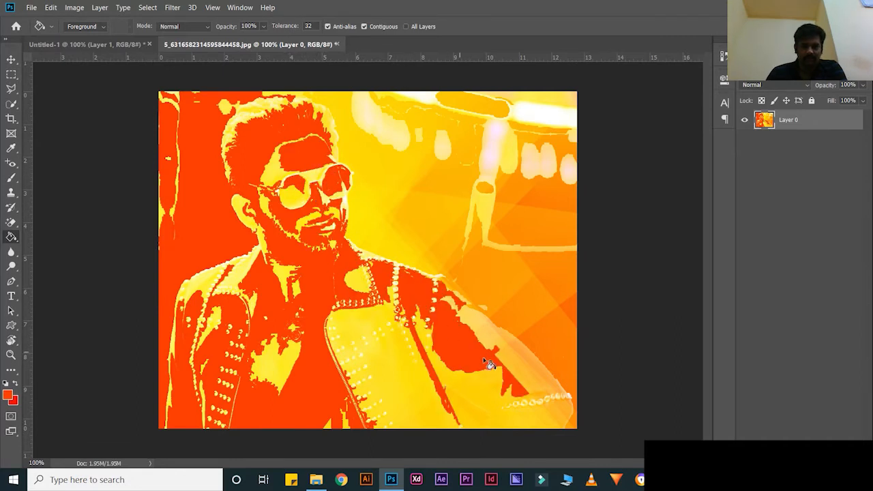
- Switch to the Move Tool, create a new blank document and close the image 5_6316582314595844459.jpg
right_click(11, 237)
click(10, 58)
drag(832, 126, 818, 334)
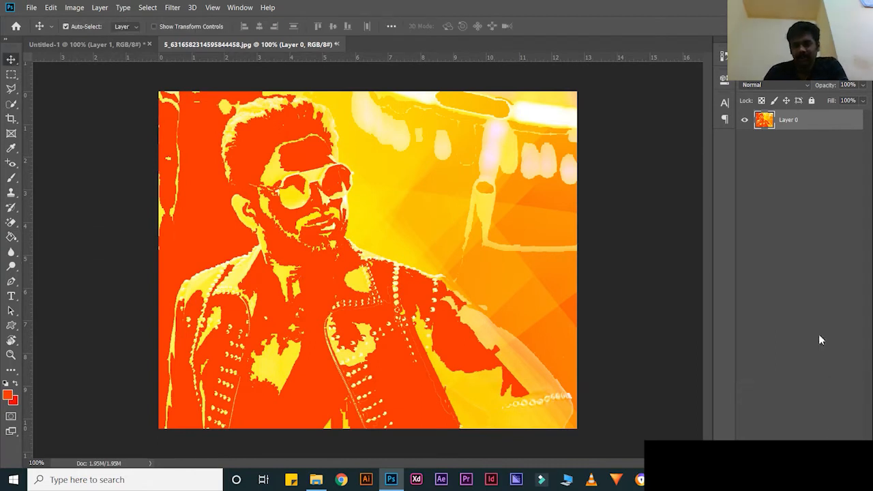
key(ctrl+n)
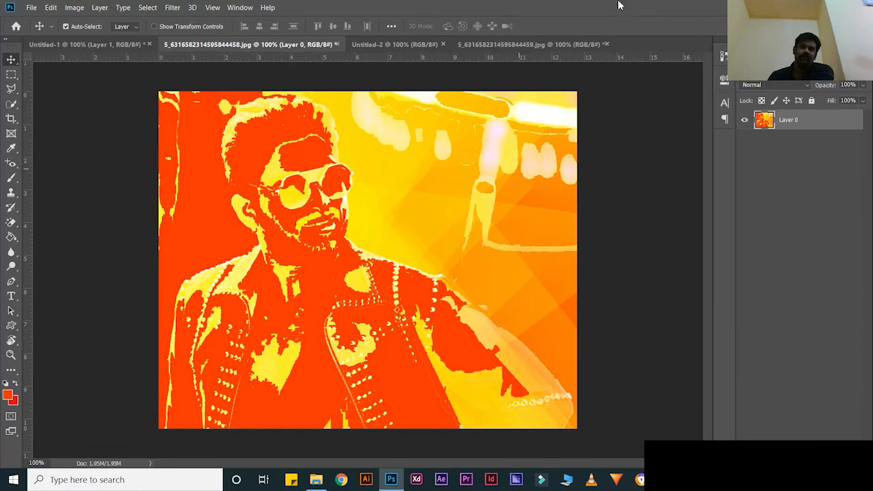
click(606, 43)
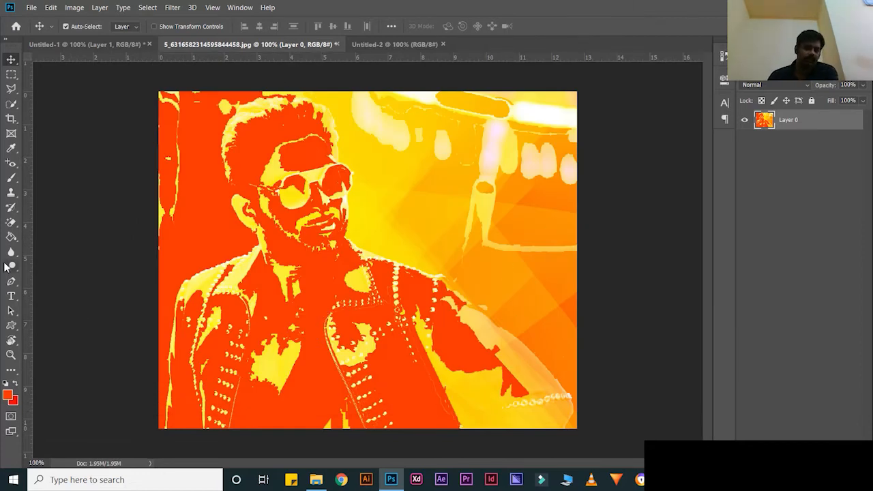
- Try the 3D Material Drop Tool on the portrait, return to the Move Tool and pick the Blur Tool
click(11, 238)
right_click(10, 239)
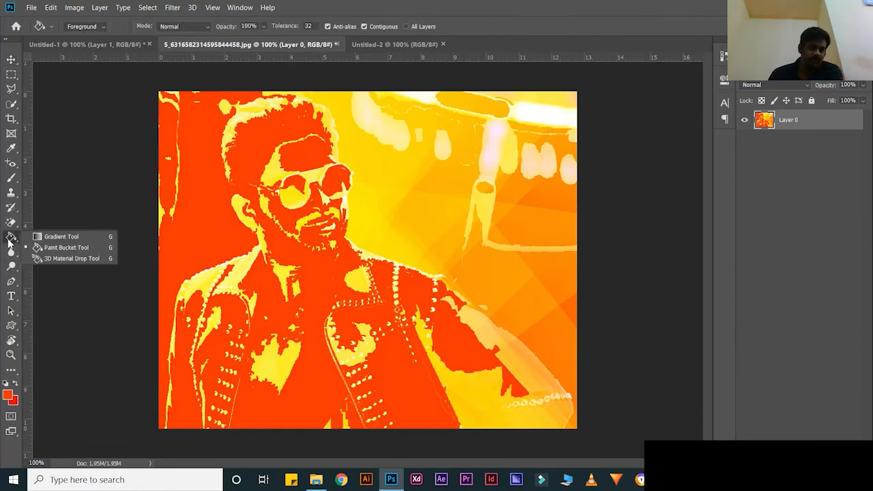
click(73, 259)
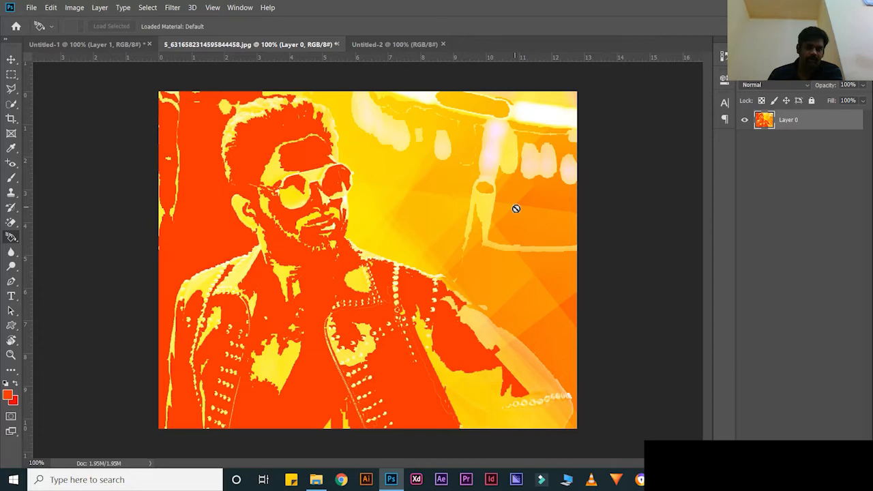
click(11, 60)
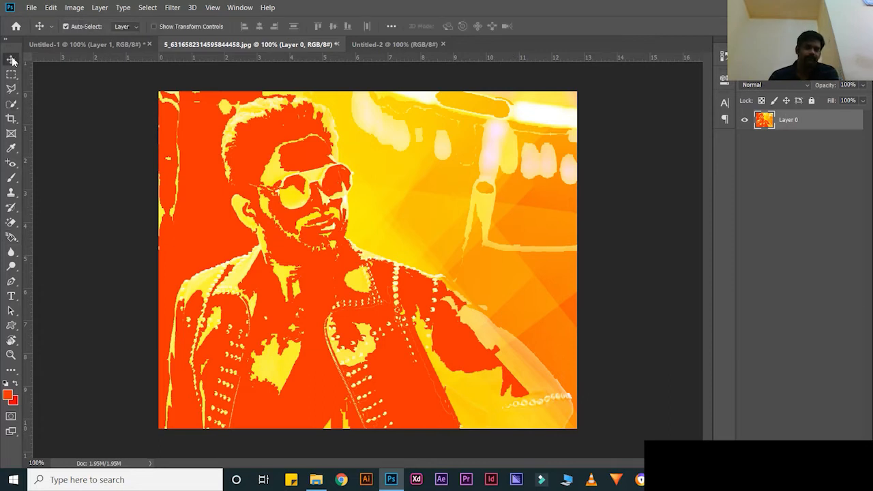
click(10, 255)
click(61, 255)
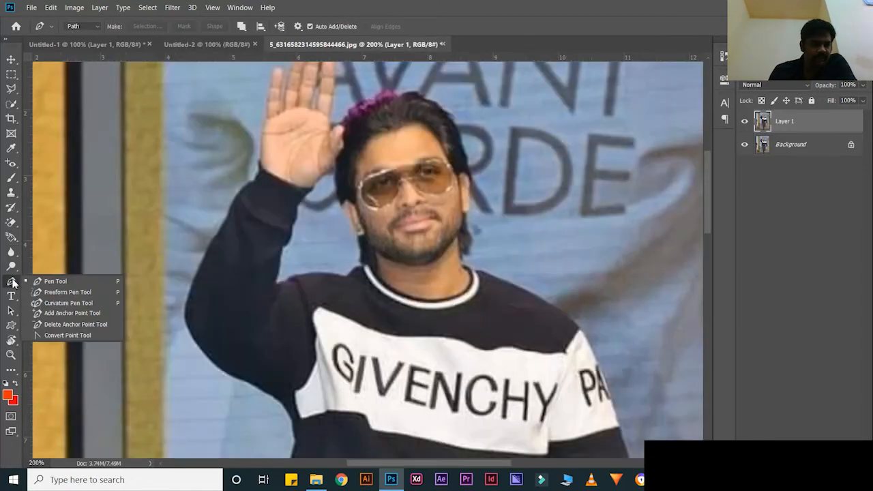
- Undo a trial Pen Tool anchor on the sleeve and start a path with a curved segment around the sweatshirt's lower hem corner
click(255, 218)
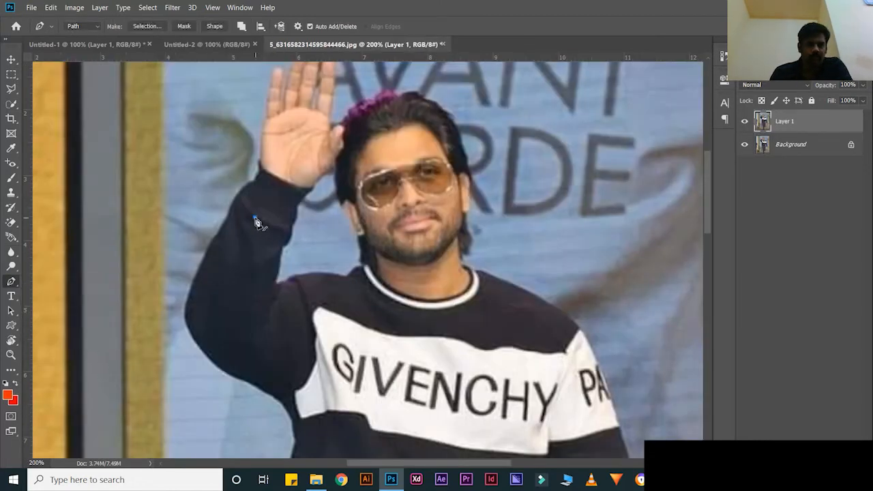
key(ctrl+z)
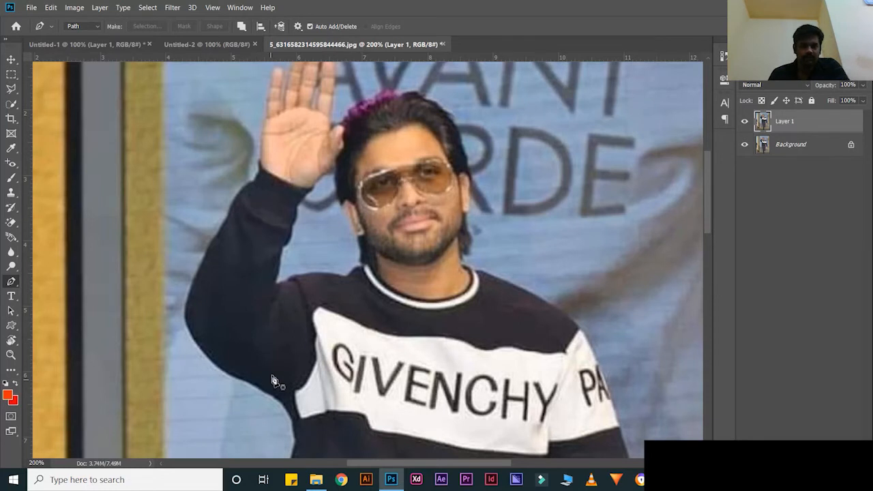
scroll(280, 313, down, 3)
scroll(281, 317, down, 4)
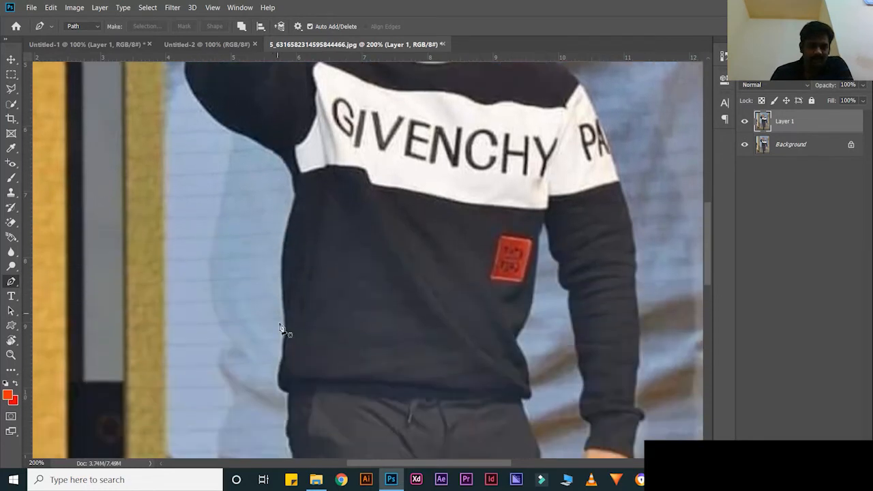
click(287, 393)
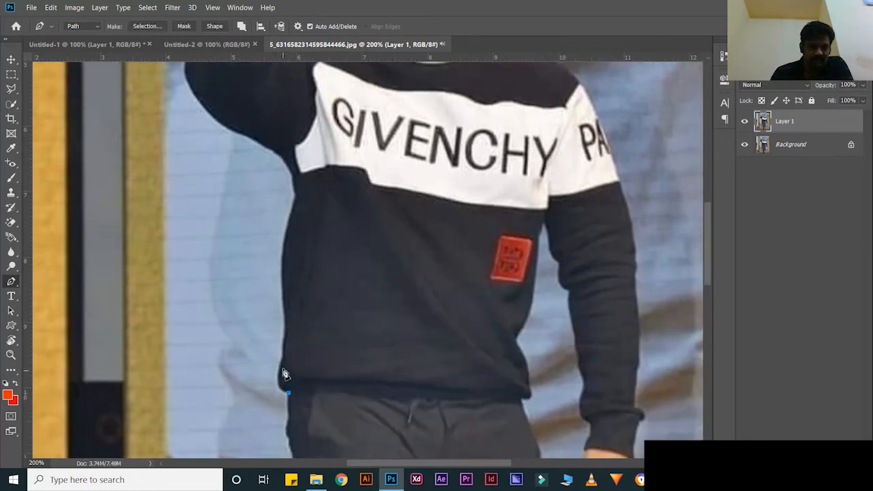
click(284, 360)
drag(288, 365, 293, 331)
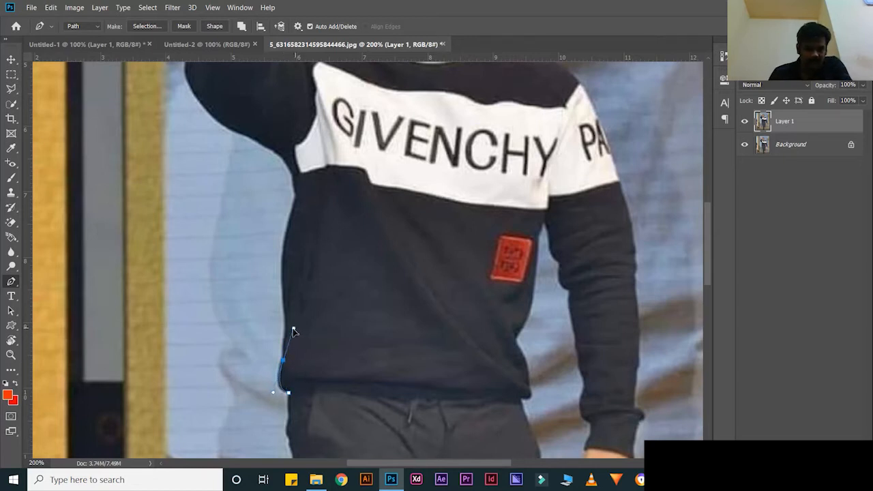
click(283, 363)
- Continue the pen path up the side edge of the sweatshirt with curved anchor points
scroll(286, 354, up, 2)
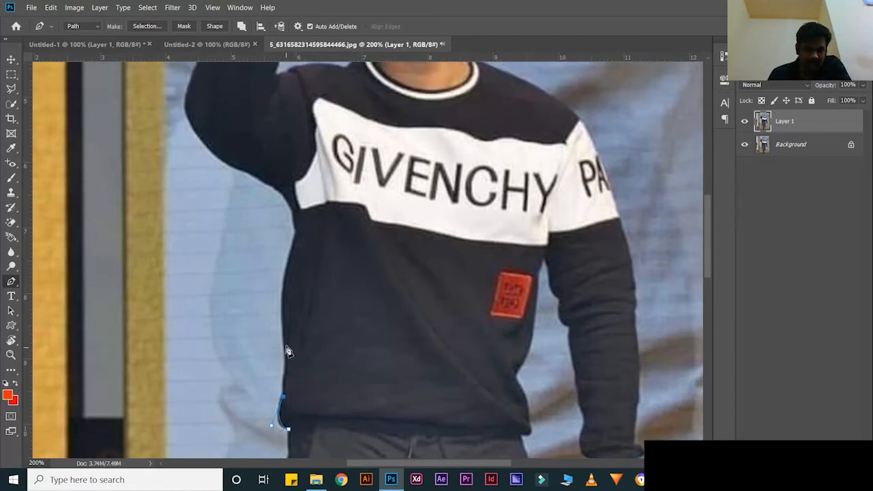
drag(283, 329, 280, 325)
click(285, 342)
scroll(285, 342, up, 2)
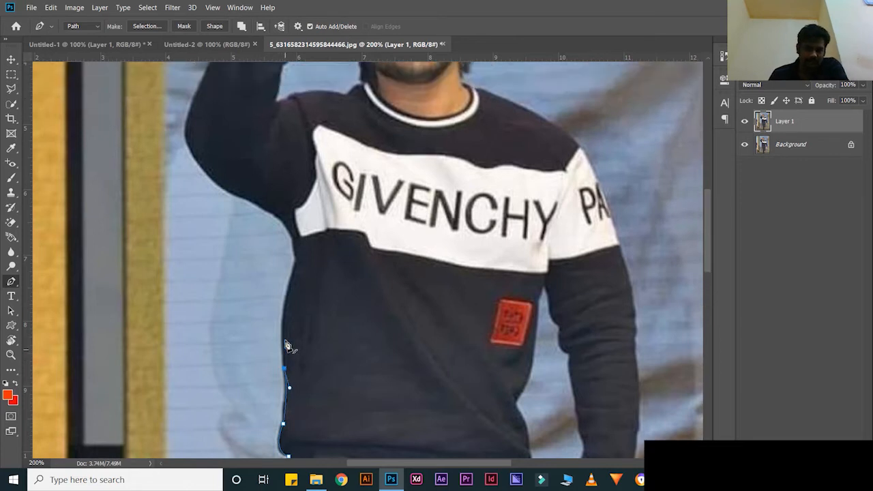
drag(284, 312, 289, 300)
- Close the pen path through the blue backdrop beside the sweatshirt and convert it to a selection
click(271, 279)
click(236, 302)
click(222, 360)
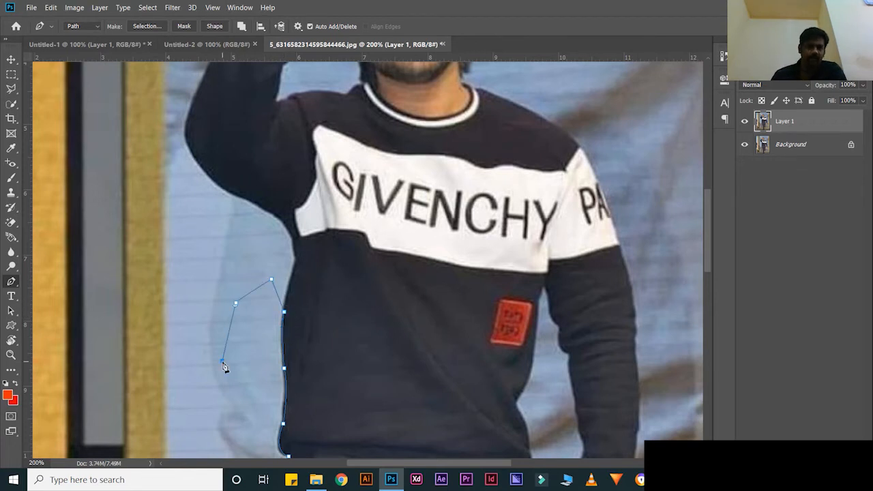
scroll(224, 366, down, 2)
drag(231, 366, 272, 405)
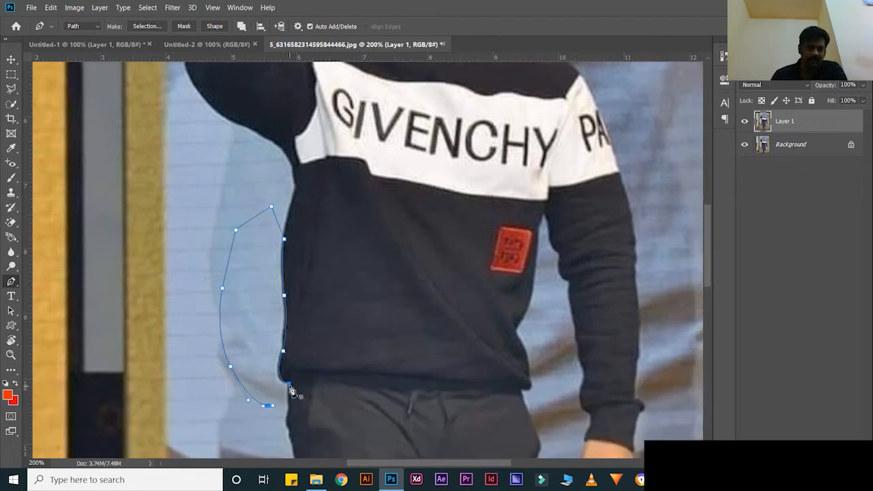
click(289, 387)
key(ctrl+Return)
- Draw a Pen Tool path around the man in the checked shirt at the photo's edge, extending beyond the canvas
key(ctrl+minus)
key(ctrl+minus)
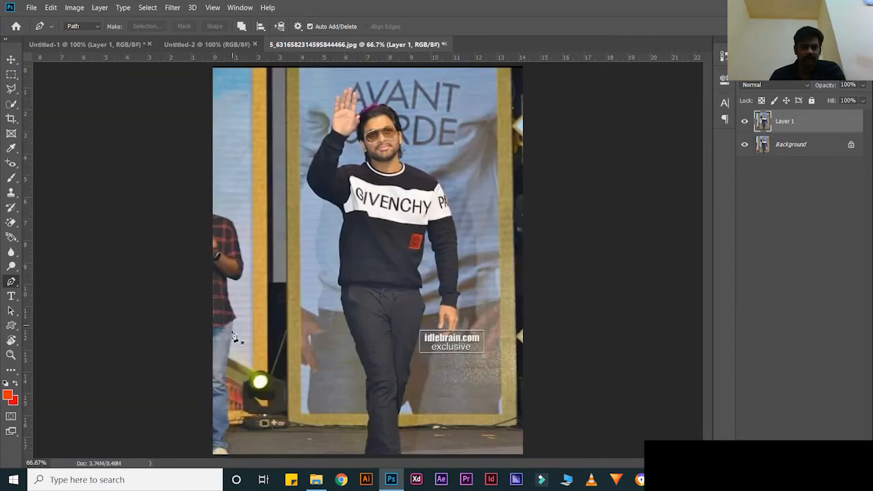
click(240, 446)
click(256, 314)
drag(239, 207, 232, 202)
drag(166, 185, 165, 201)
click(194, 433)
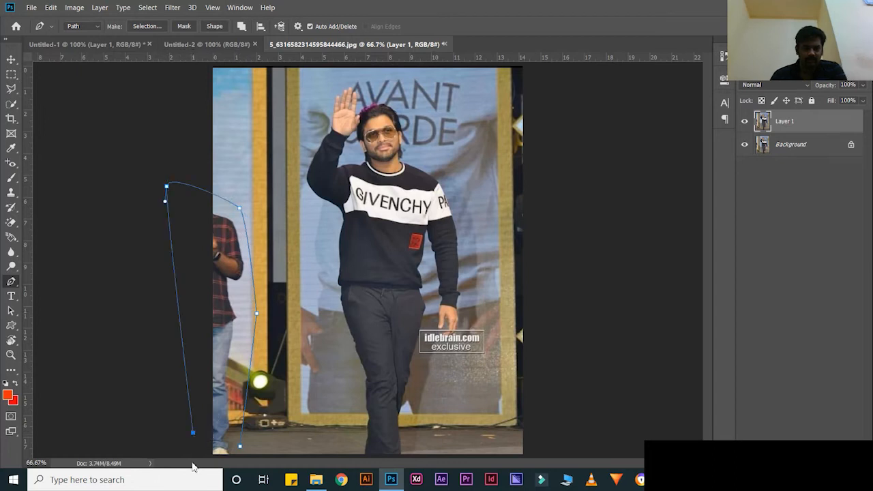
click(200, 454)
- Convert the path around the man in the checked shirt into a new selection with a 1.2-pixel feather radius
right_click(226, 343)
click(286, 139)
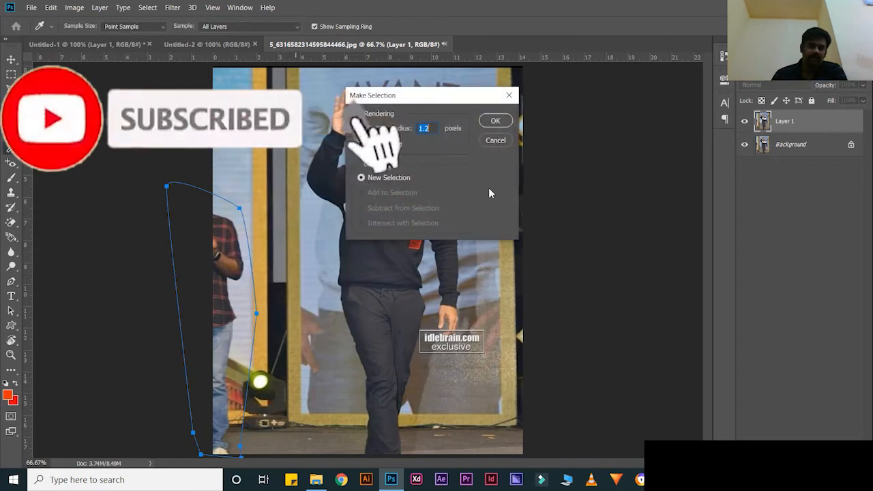
click(492, 122)
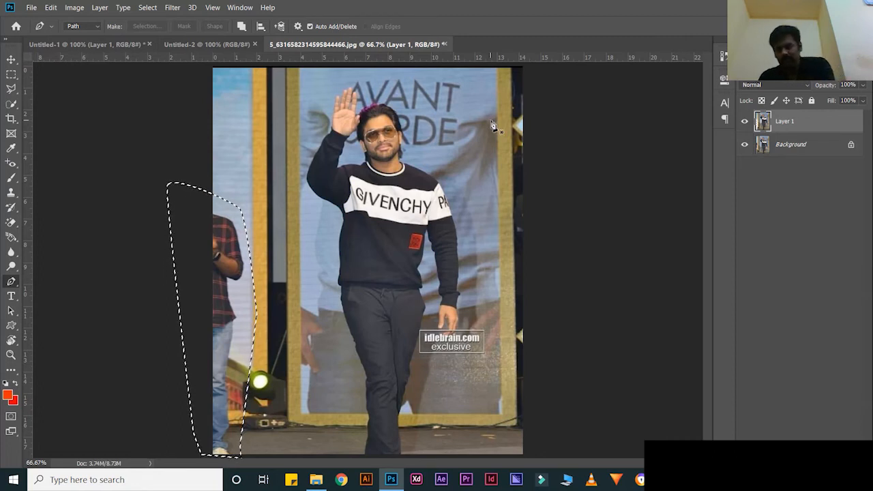
- Separate the selected checked-shirt man from Layer 1 onto a new layer and hide the Background layer
key(ctrl+minus)
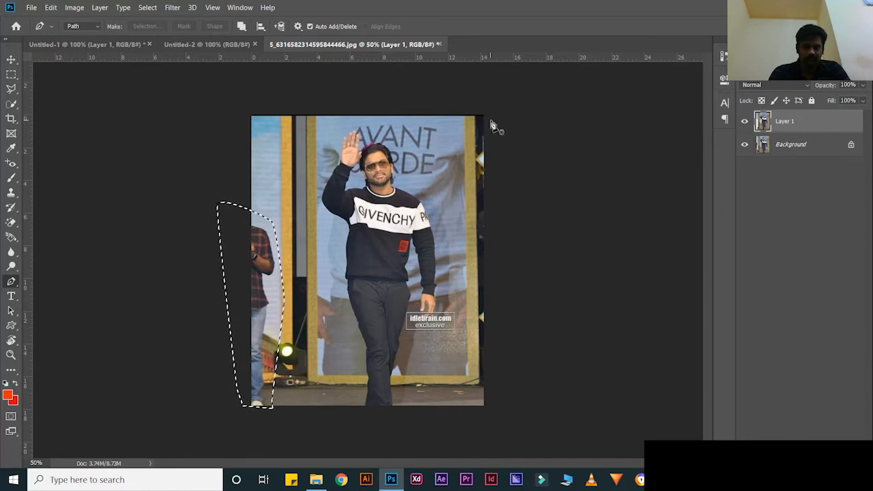
key(ctrl+j)
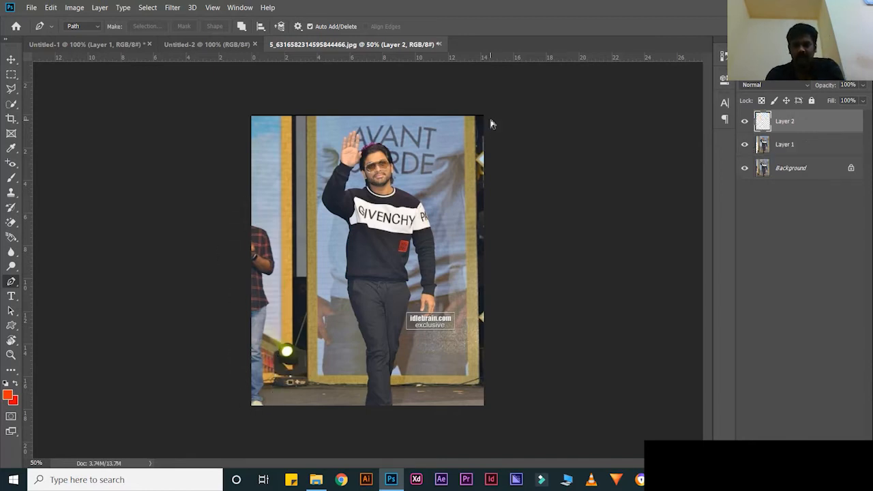
click(744, 167)
click(745, 144)
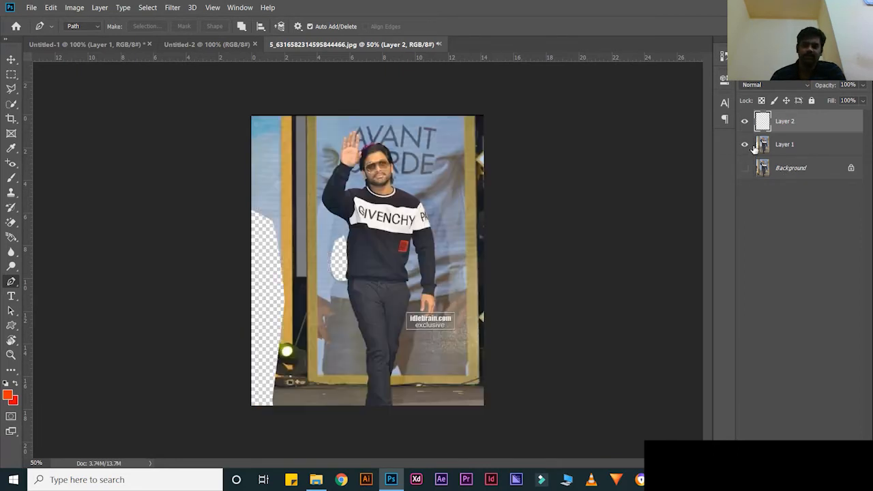
- Toggle the Background layer's visibility repeatedly to compare the cut-out areas with the original photo
click(749, 167)
click(745, 168)
click(745, 168)
click(745, 171)
click(745, 172)
click(744, 171)
click(744, 172)
click(744, 172)
click(745, 171)
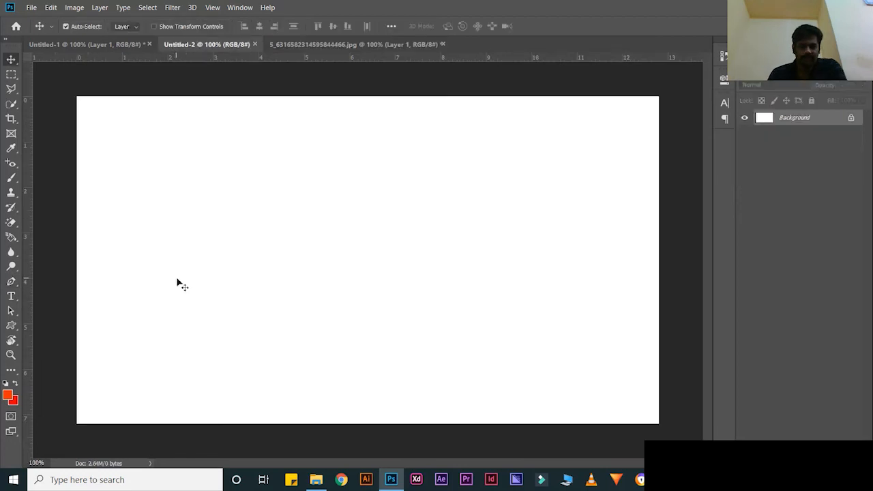
- Add a black (000000) "Lorem Ipsum" text layer above the middle of the blank white canvas in Untitled-2
key(t)
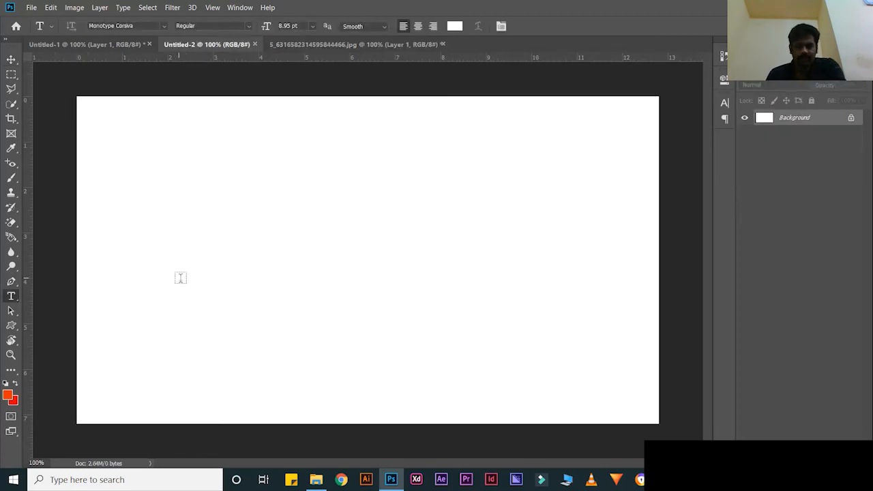
click(453, 26)
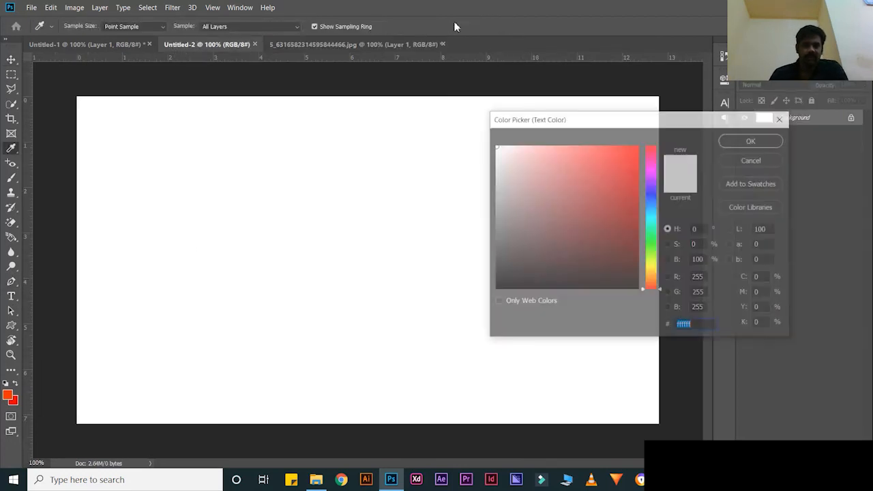
drag(573, 175, 440, 359)
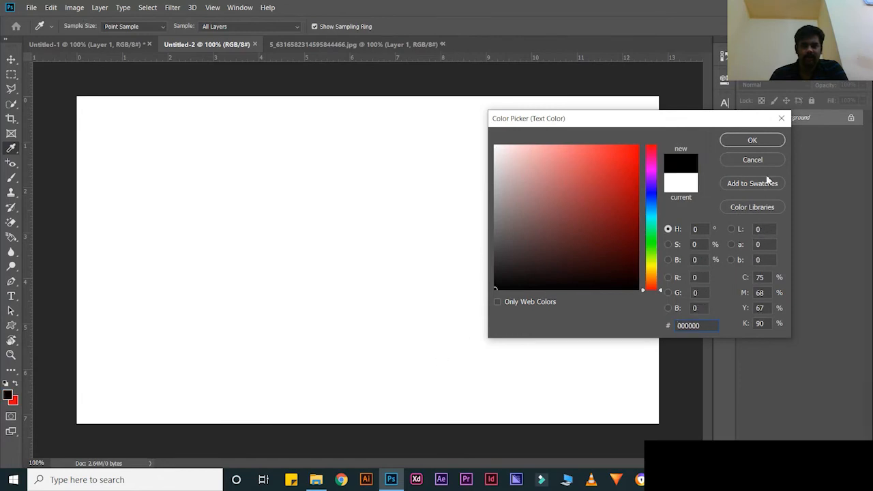
click(775, 141)
click(269, 232)
text(flat)
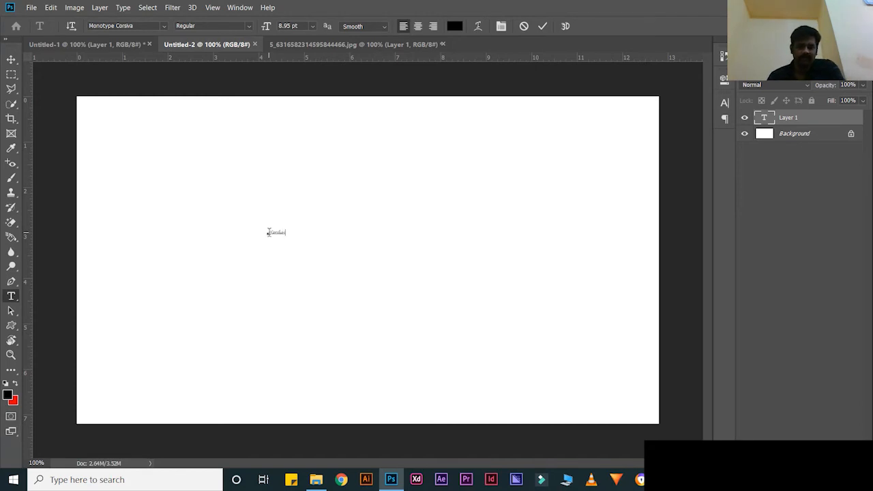
- Scale the Lorem Ipsum text to about 1585% and centre it horizontally on the canvas
key(ctrl+t)
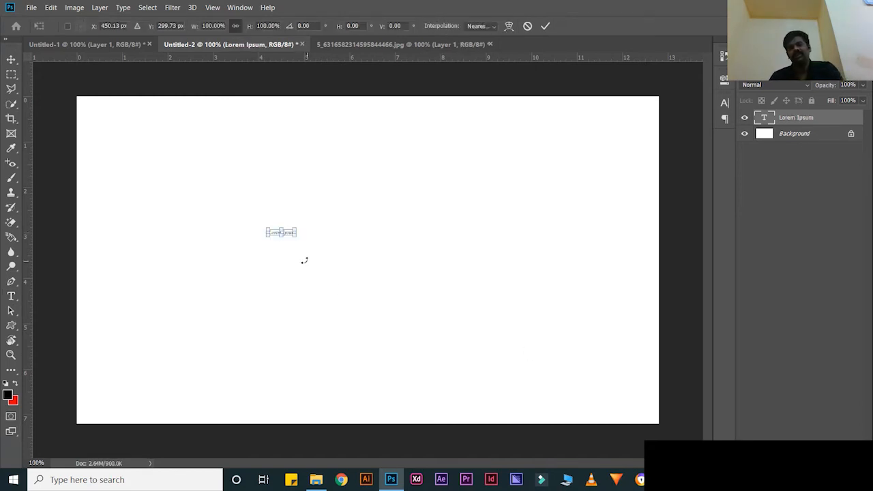
drag(297, 238, 620, 415)
drag(539, 299, 429, 256)
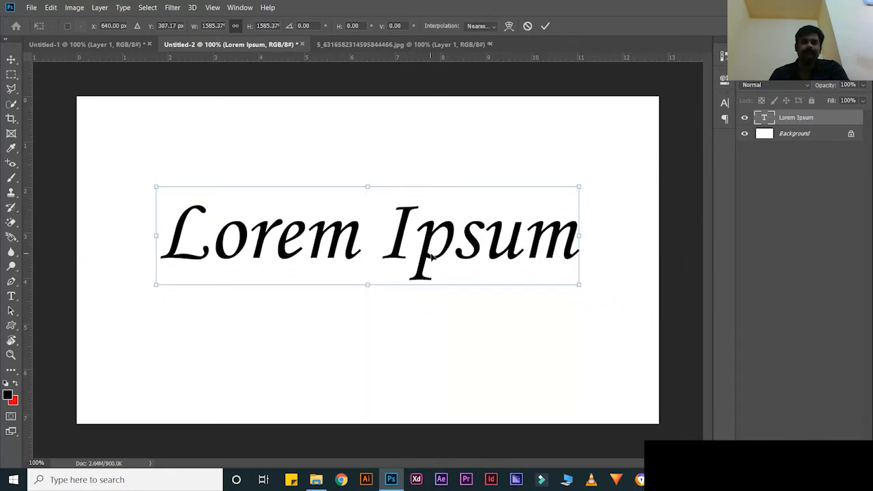
key(Return)
- Select all of the Lorem Ipsum text and change its colour to dark grey 5c5c5c
double_click(222, 244)
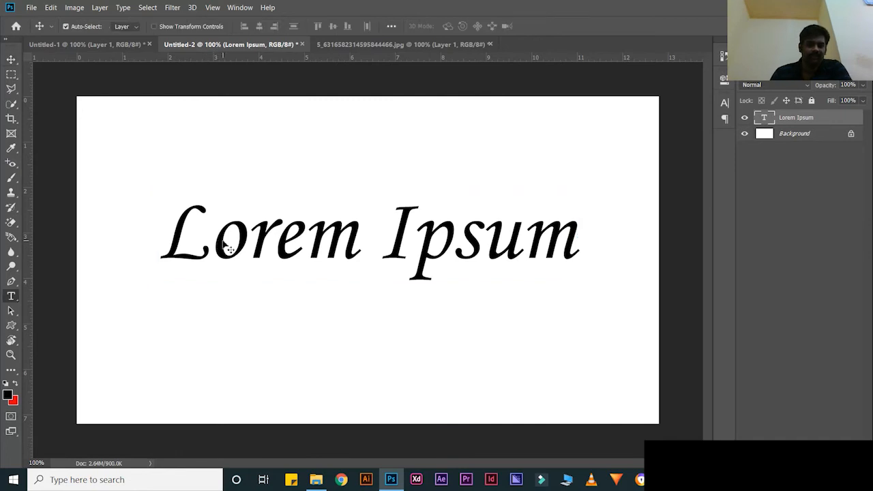
click(172, 225)
drag(172, 225, 595, 238)
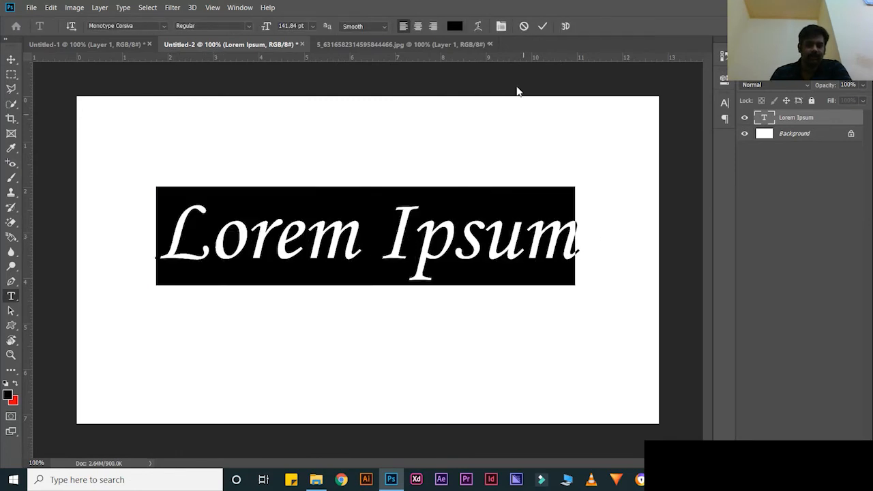
click(454, 26)
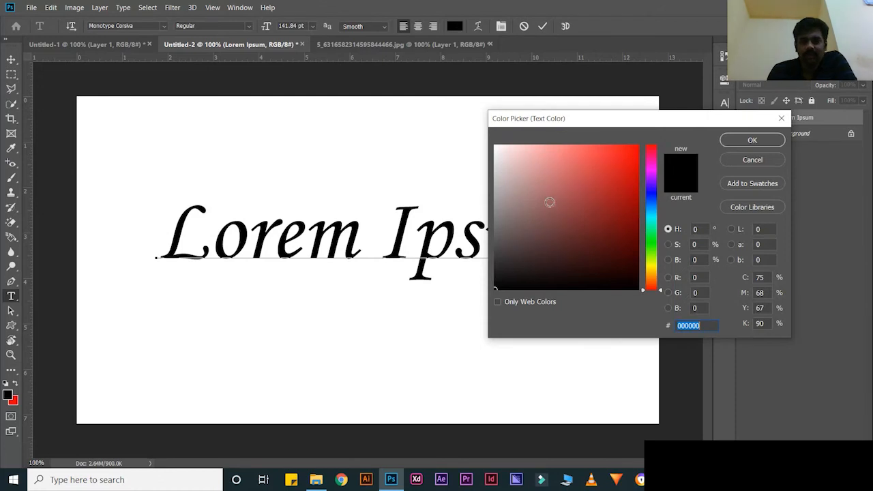
drag(515, 178, 495, 237)
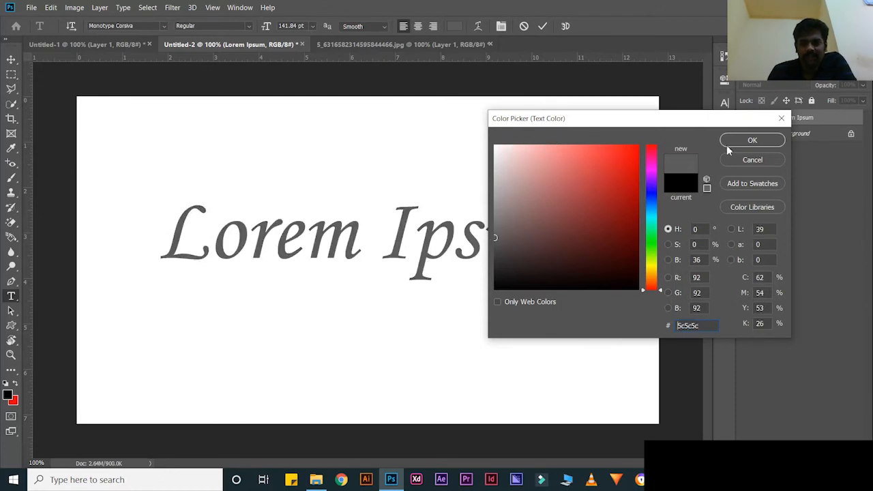
click(731, 144)
- Change the selected text's colour to a strong red
click(454, 26)
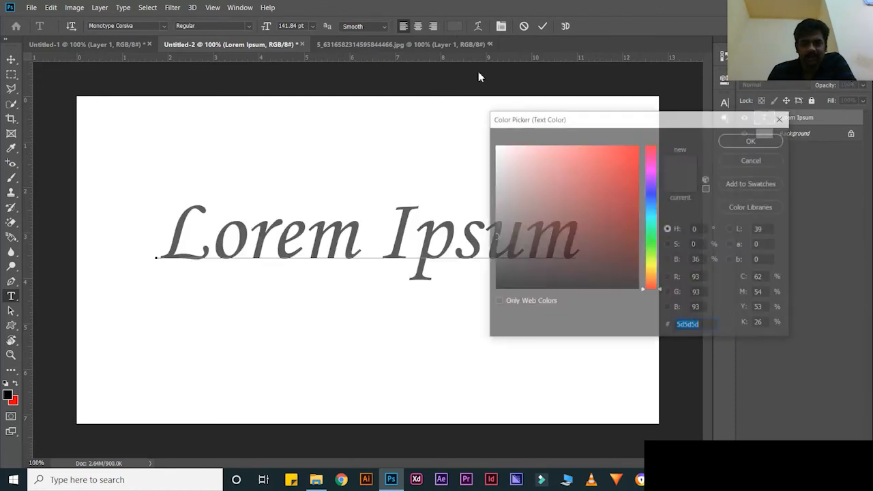
click(637, 178)
click(749, 141)
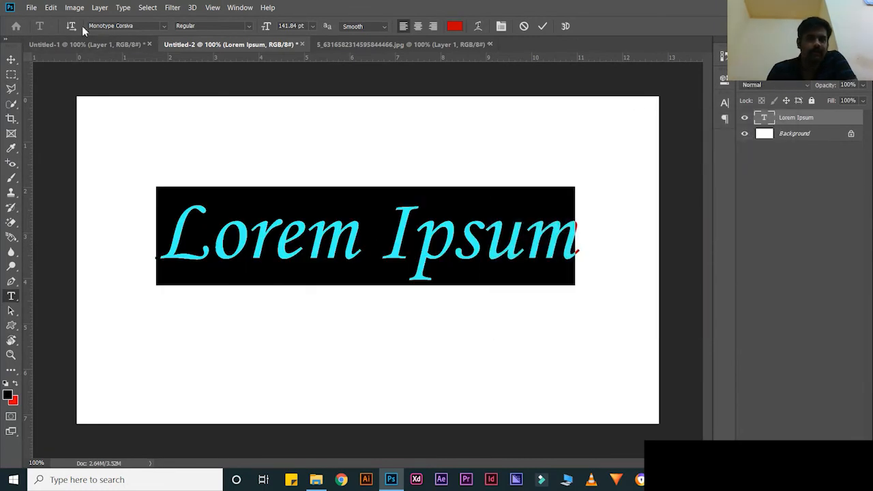
- Preview the text in other fonts, including Courier New, Elephant, Eras Bold ITC, Felix Titling, Franklin Gothic Demi and French Script MT
click(145, 26)
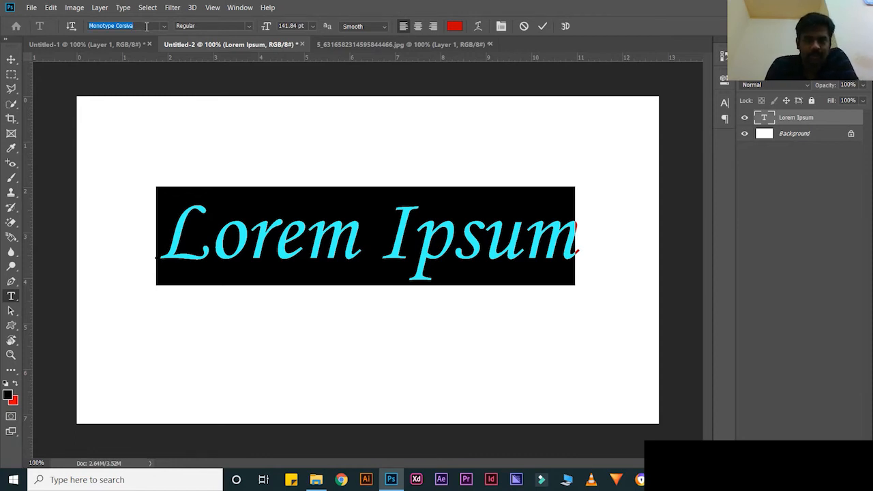
scroll(146, 26, down, 4)
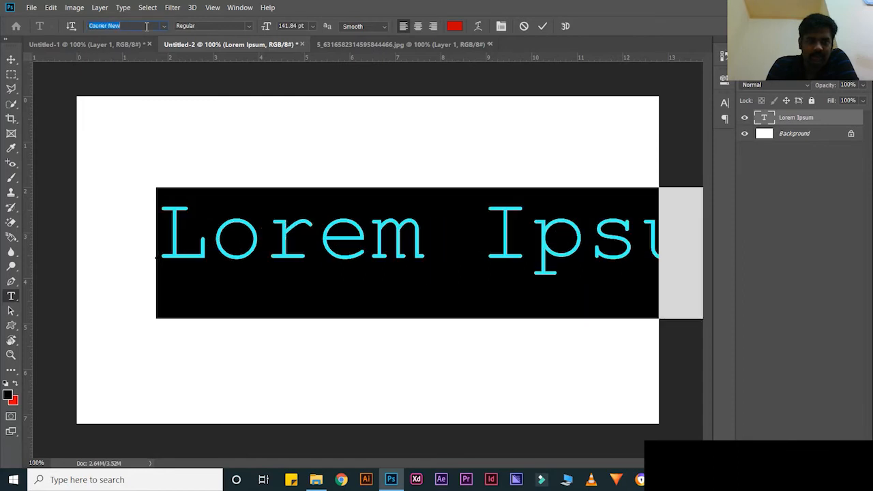
scroll(146, 26, down, 3)
scroll(146, 26, up, 2)
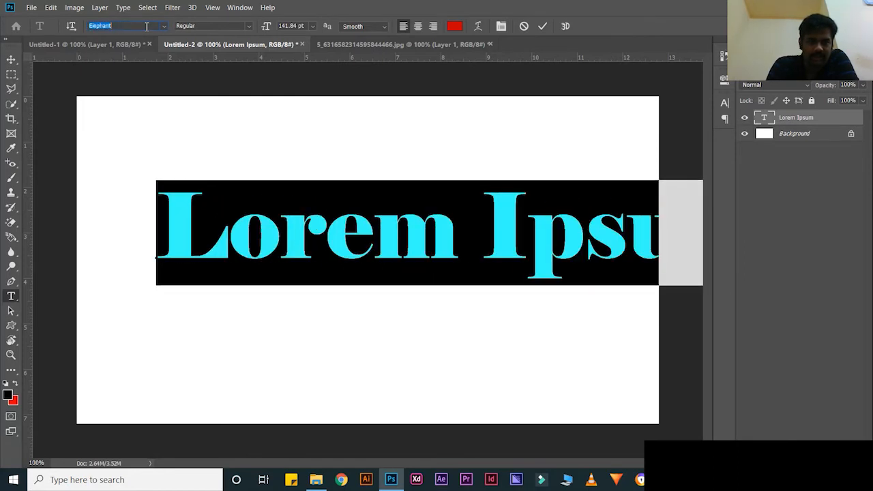
scroll(146, 26, down, 2)
scroll(146, 26, down, 1)
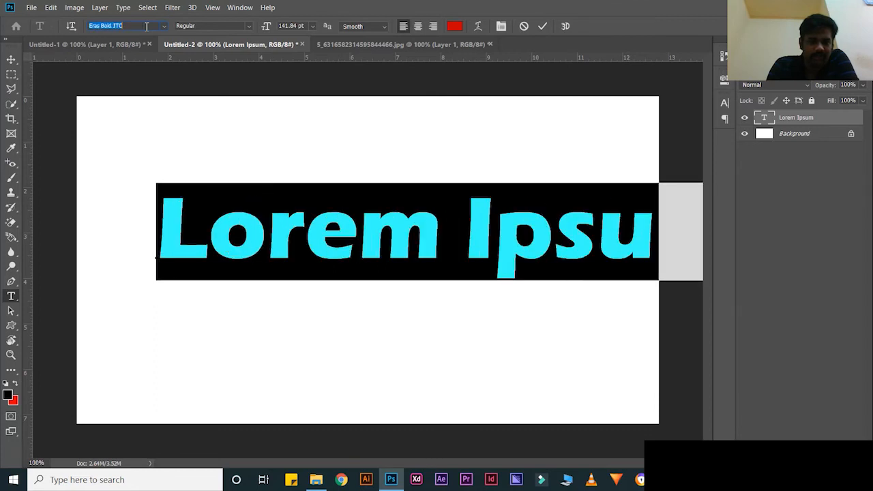
scroll(146, 26, down, 4)
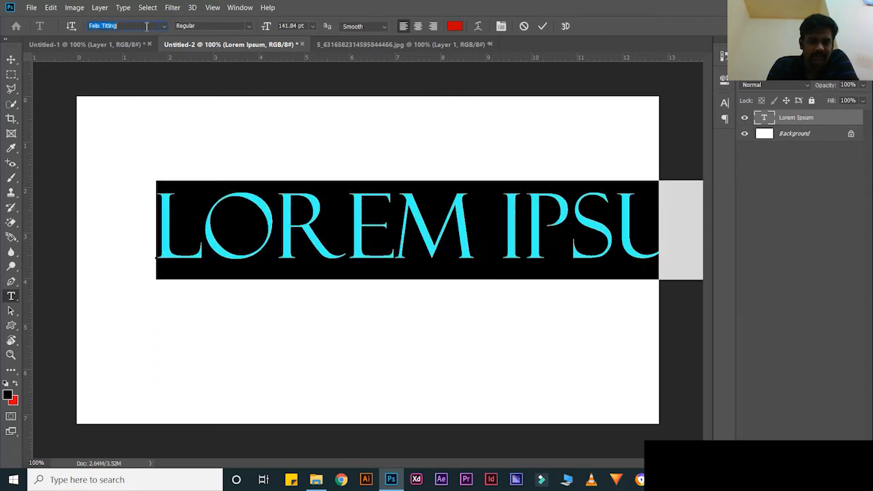
scroll(146, 25, down, 4)
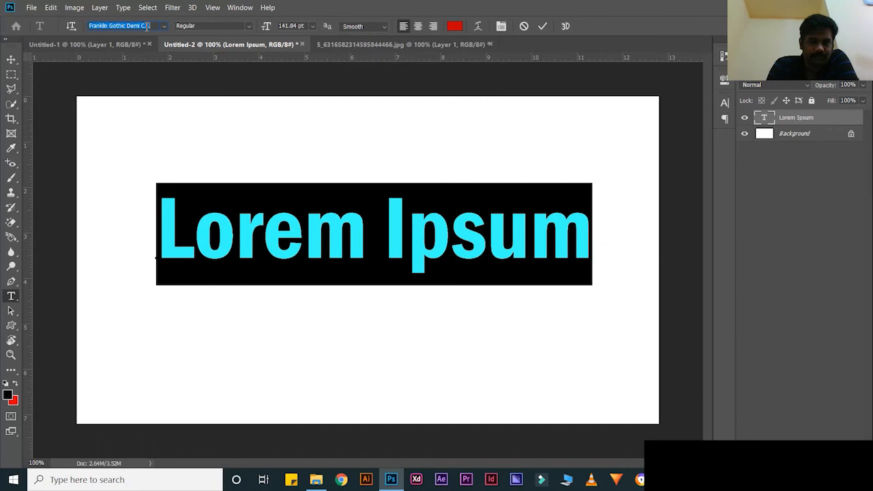
scroll(146, 26, down, 4)
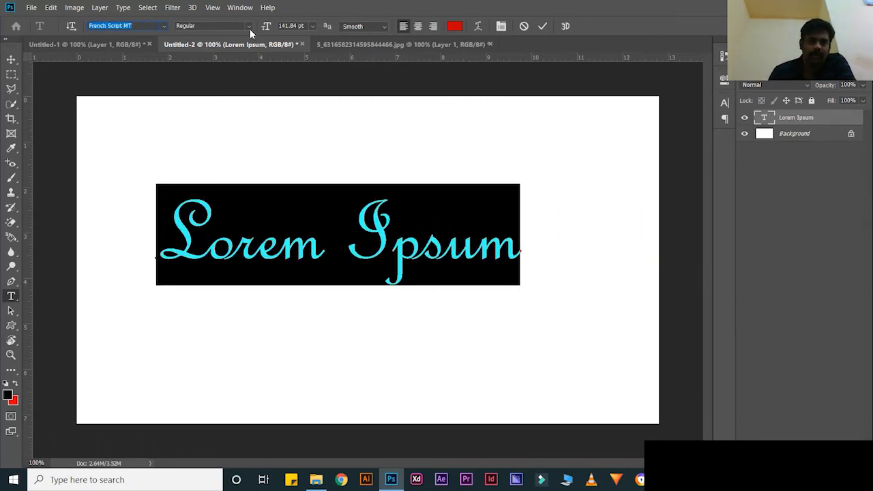
- Set the selected text's font to Roboto with the Thin style
click(163, 26)
scroll(198, 259, down, 3)
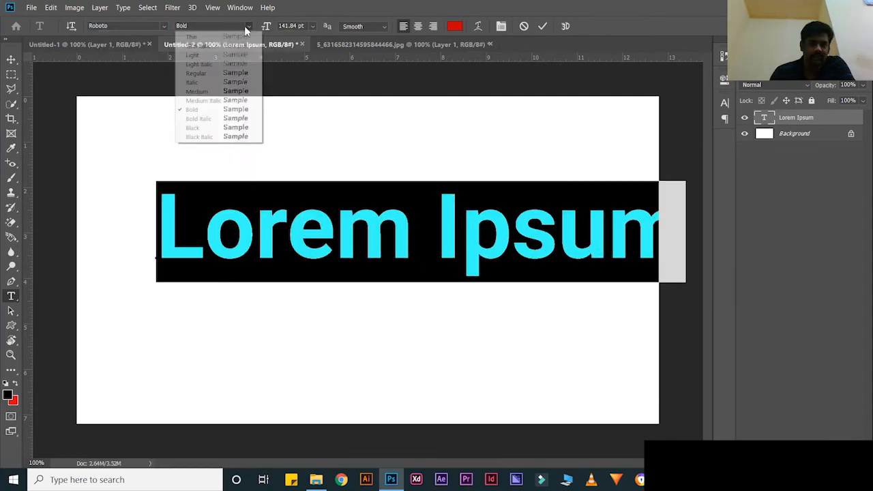
click(194, 35)
click(193, 24)
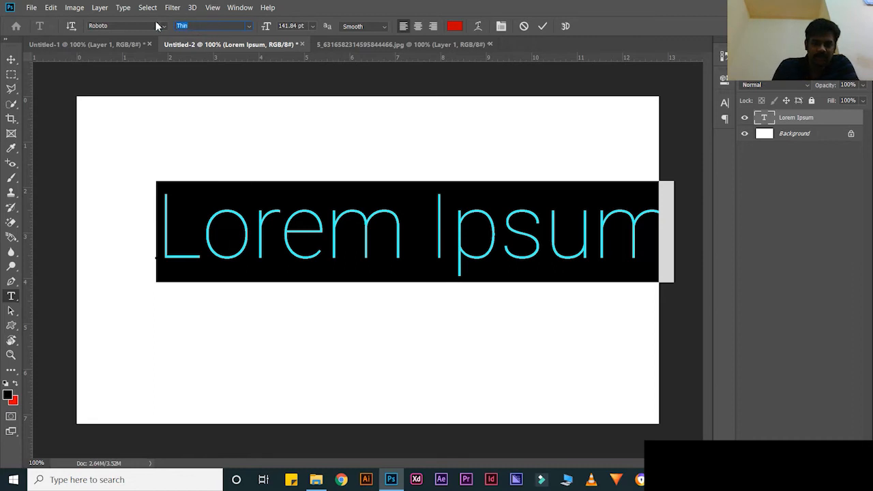
- Preview the Roboto styles from Thin up to Black Italic and return the text to Thin
key(Down)
key(Down)
key(Down)
key(Down)
key(Down)
key(Down)
key(Down)
key(Down)
key(Down)
key(Down)
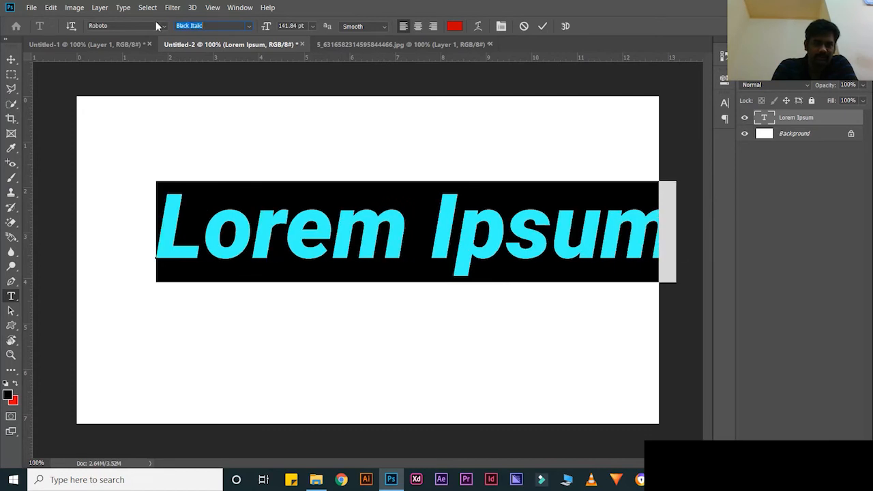
key(Up)
key(Up)
key(Up)
key(Up)
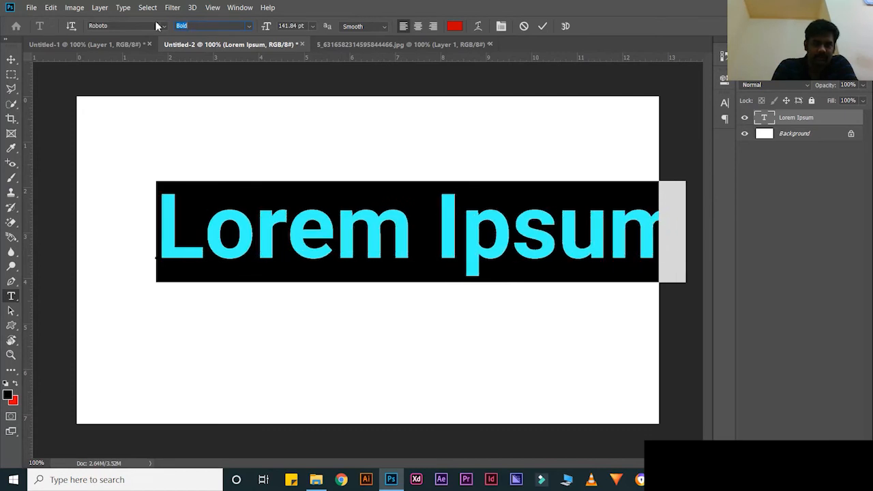
key(Up)
key(Up)
key(Up)
key(Up)
key(Up)
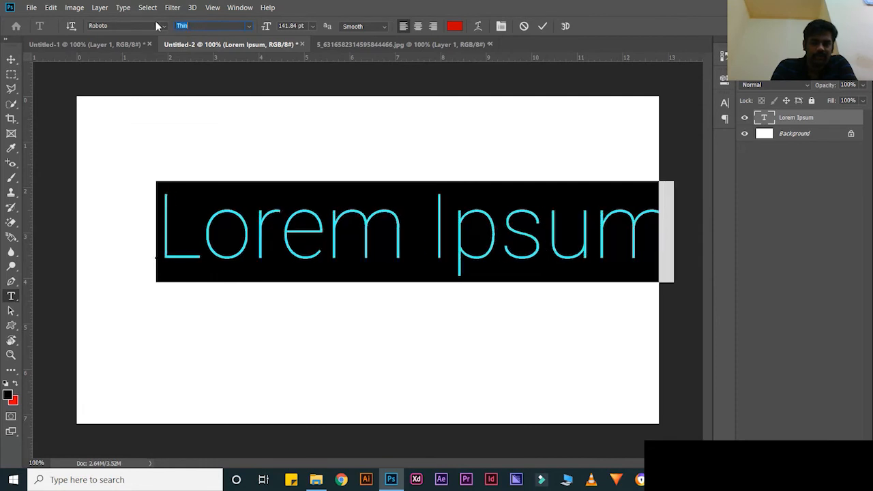
key(Return)
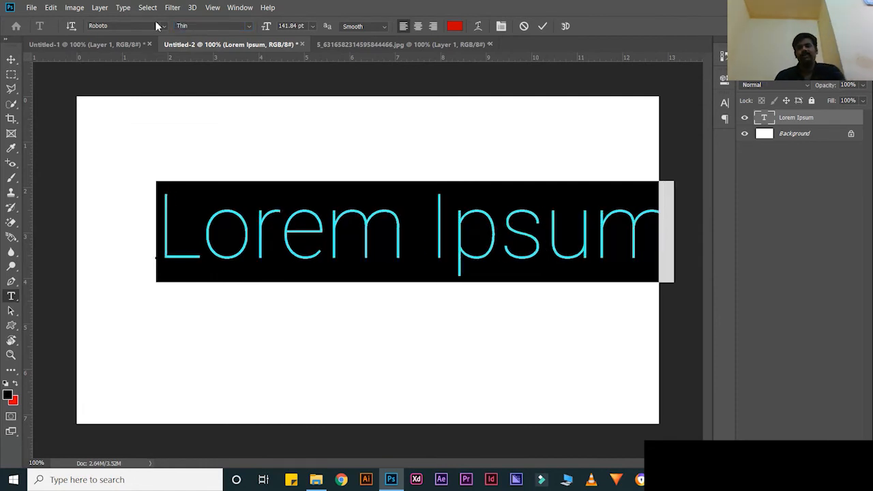
- Finish editing the red Lorem Ipsum text and move it to the middle of the canvas
click(11, 59)
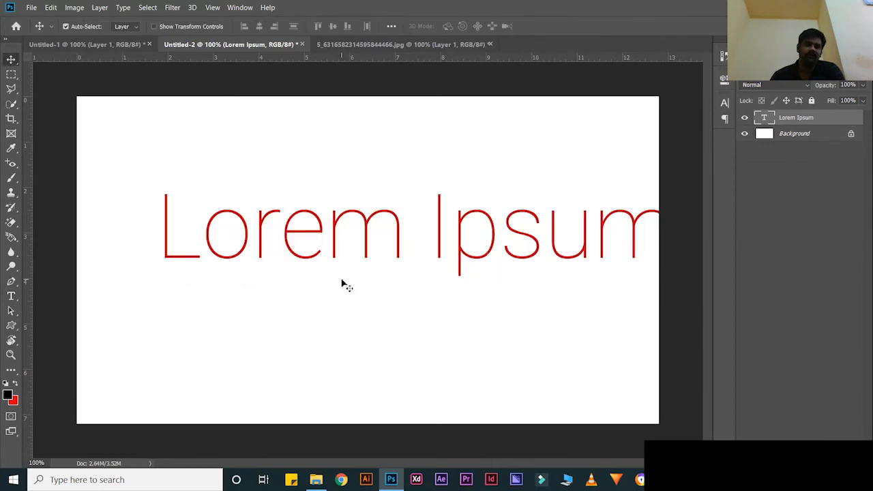
drag(365, 245, 316, 257)
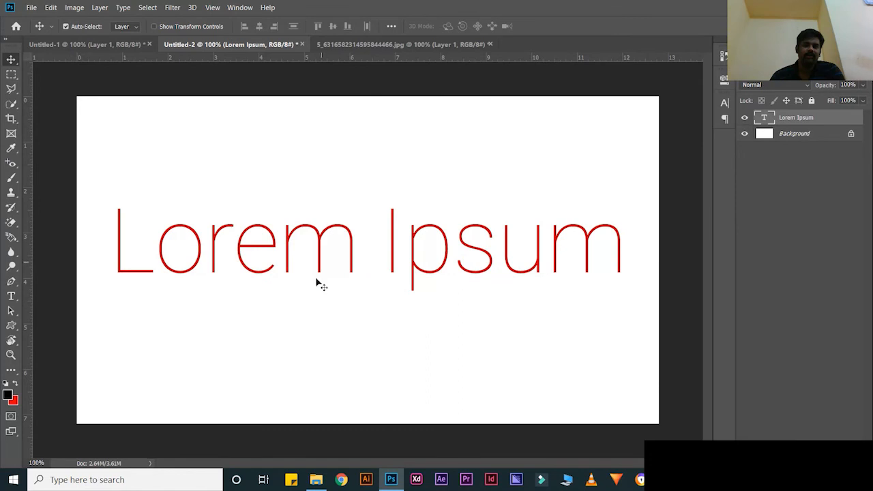
- Reselect the Lorem Ipsum text and cycle its Roboto style through Light and Regular to Medium Italic
double_click(160, 244)
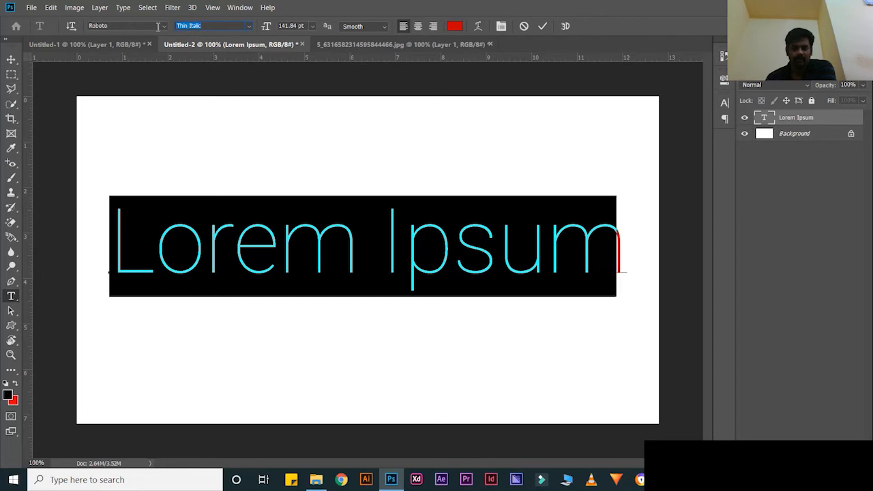
key(Down)
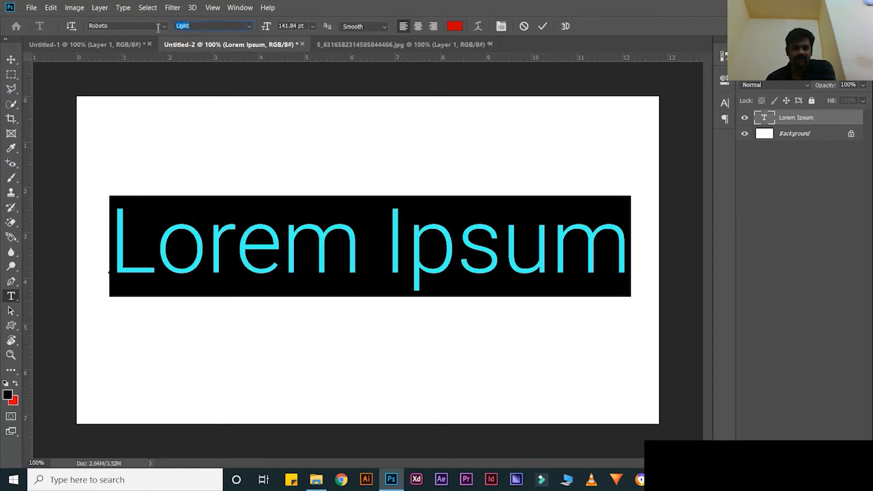
key(Down)
key(Down)
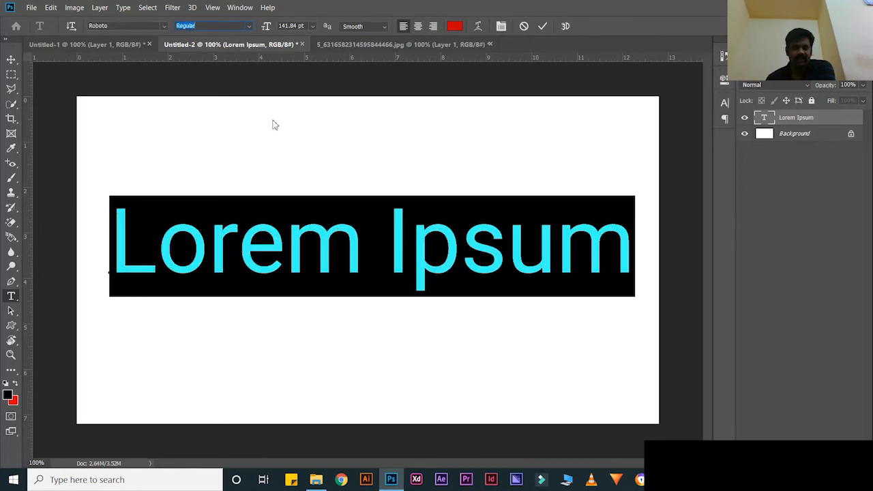
key(Down)
key(Down)
key(Down)
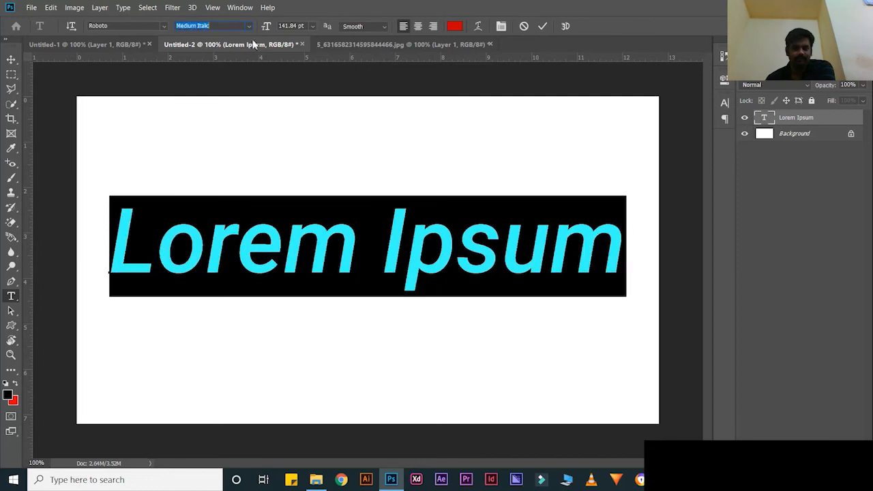
- Try the Bold style on the selected Lorem Ipsum text, switch it to Bold Italic and finish the text edit
key(Down)
click(249, 27)
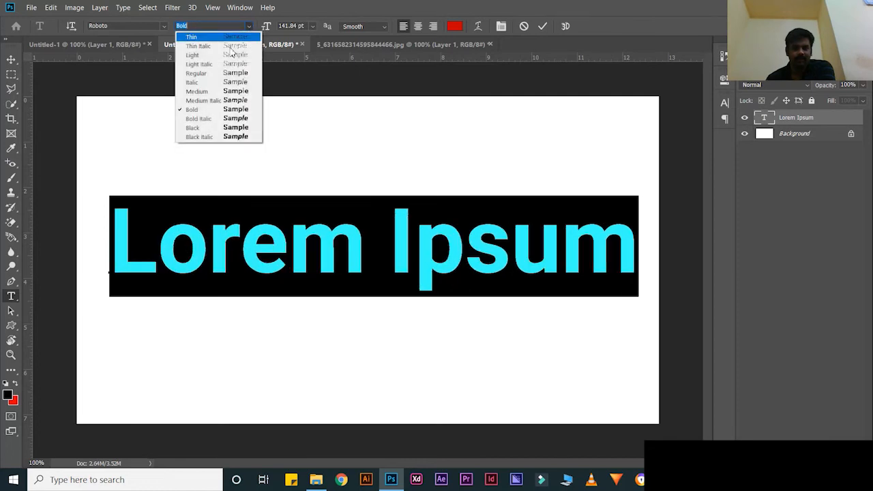
click(215, 119)
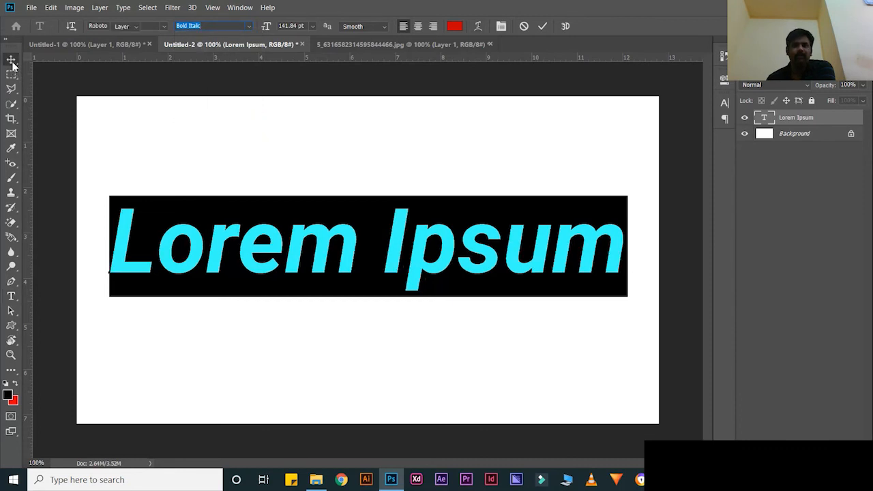
click(11, 59)
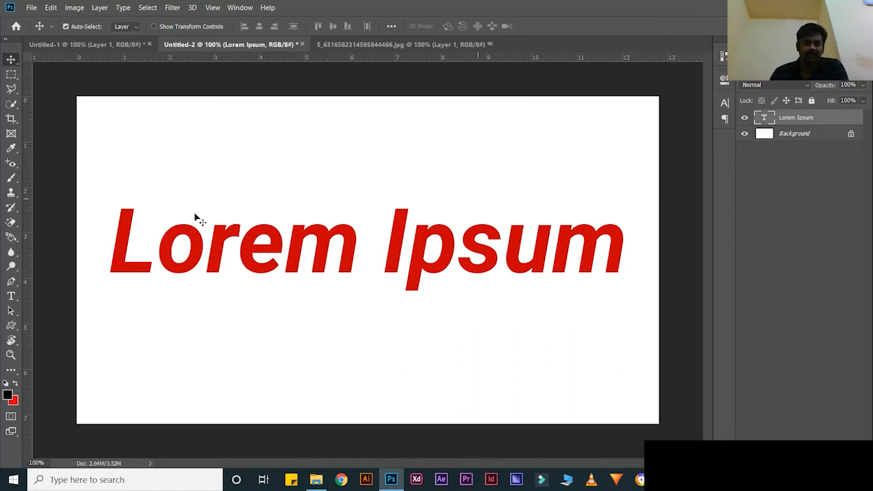
- Delete the Lorem Ipsum text layer and switch to the Path Selection tool
key(Delete)
right_click(11, 297)
right_click(11, 312)
click(318, 198)
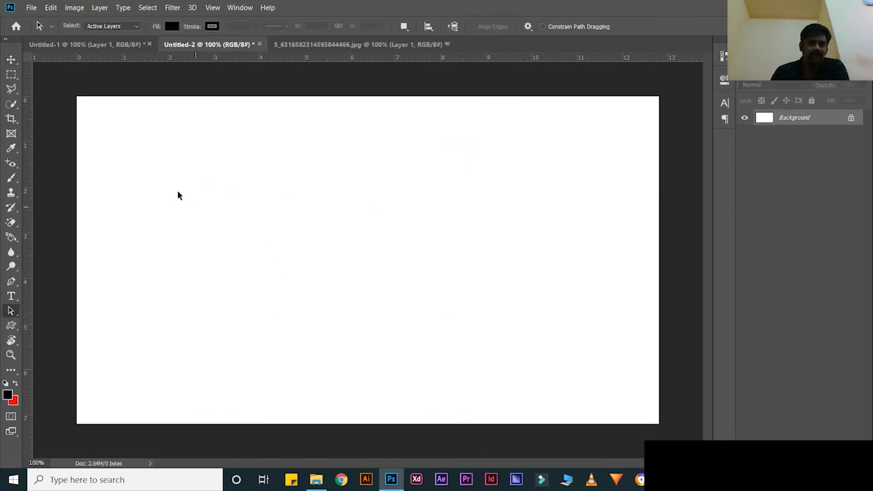
- Draw a black rectangle of about 305 × 316 px in the canvas's left half with the Rectangle tool and move it slightly right
click(10, 327)
click(93, 328)
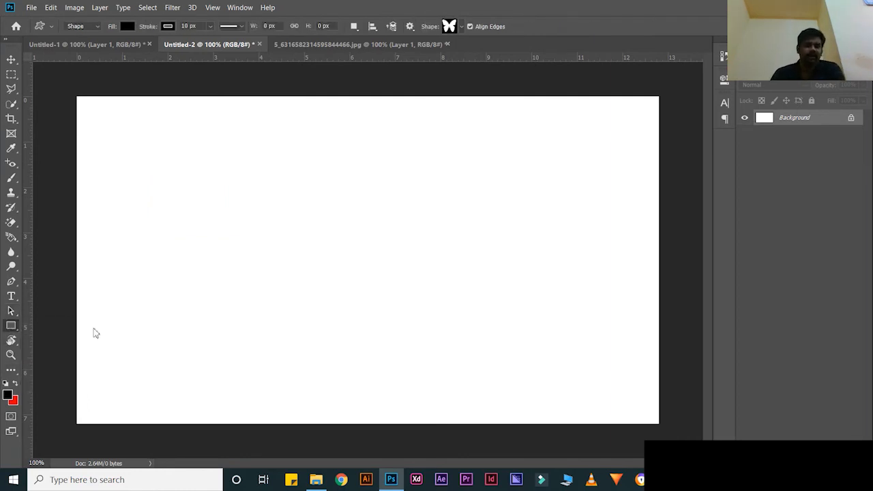
drag(171, 179, 311, 322)
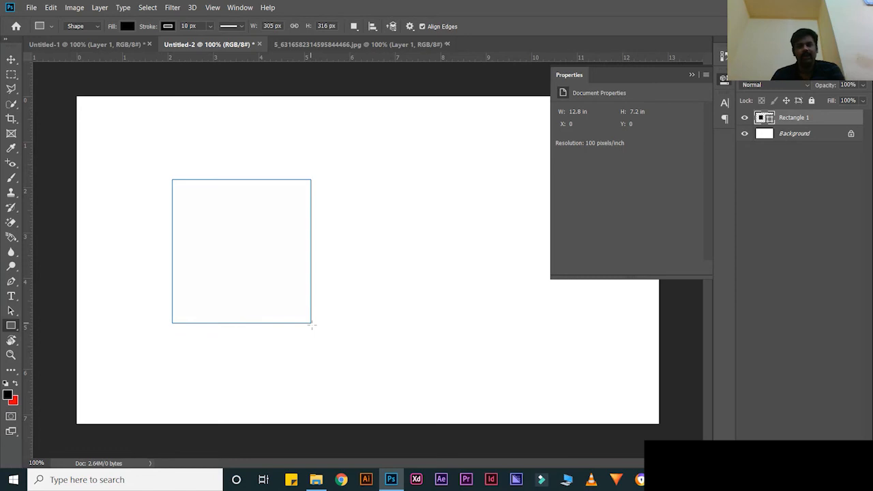
click(690, 75)
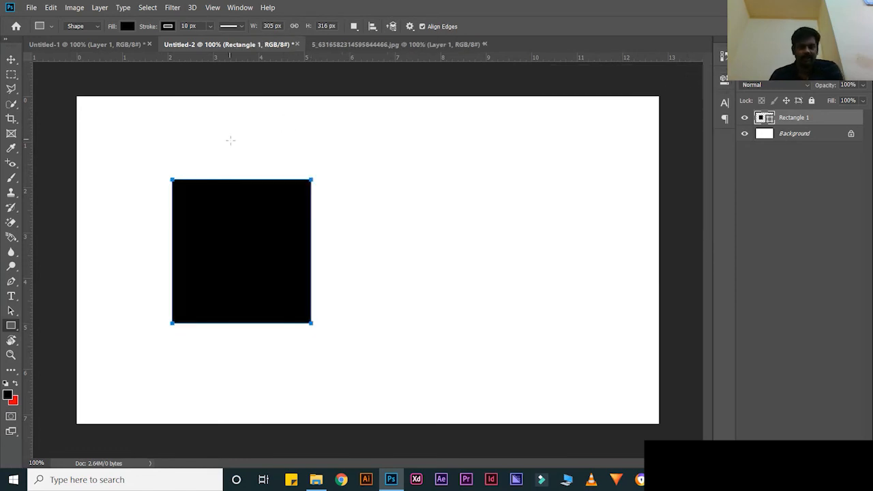
key(v)
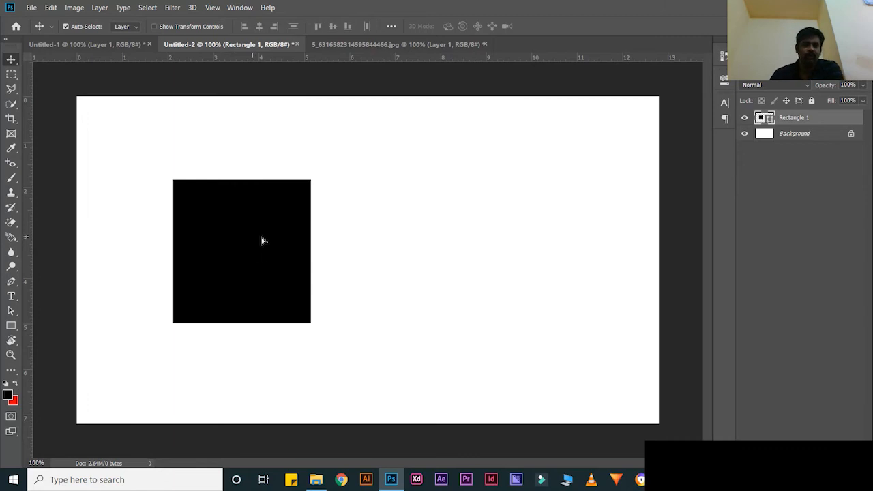
drag(261, 240, 284, 246)
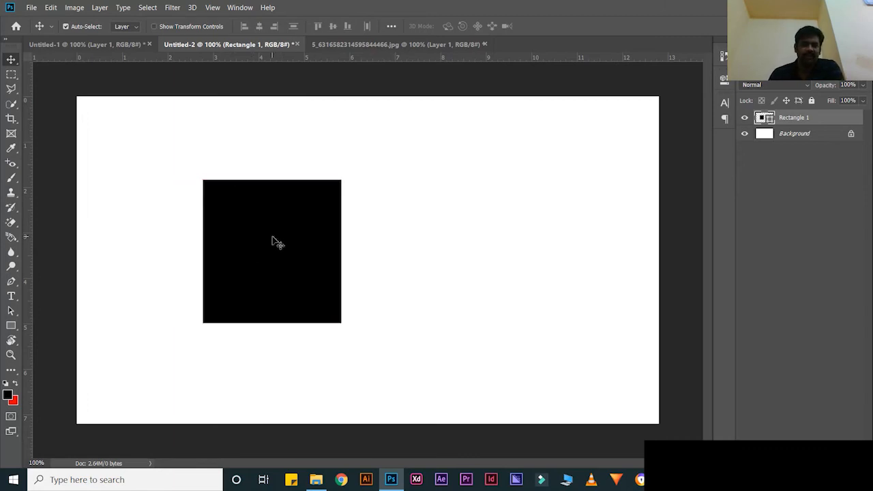
- Switch to the Magic Wand tool and rasterize the black rectangle's shape layer, without creating another rectangle
click(11, 106)
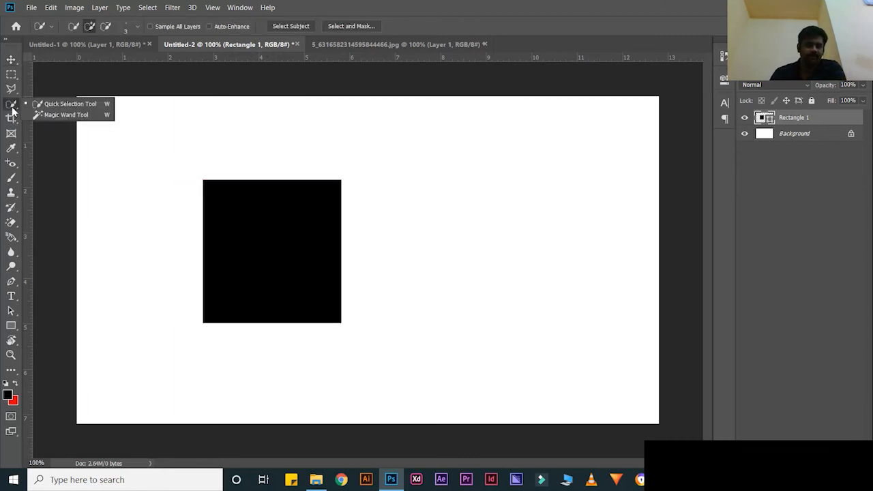
click(48, 115)
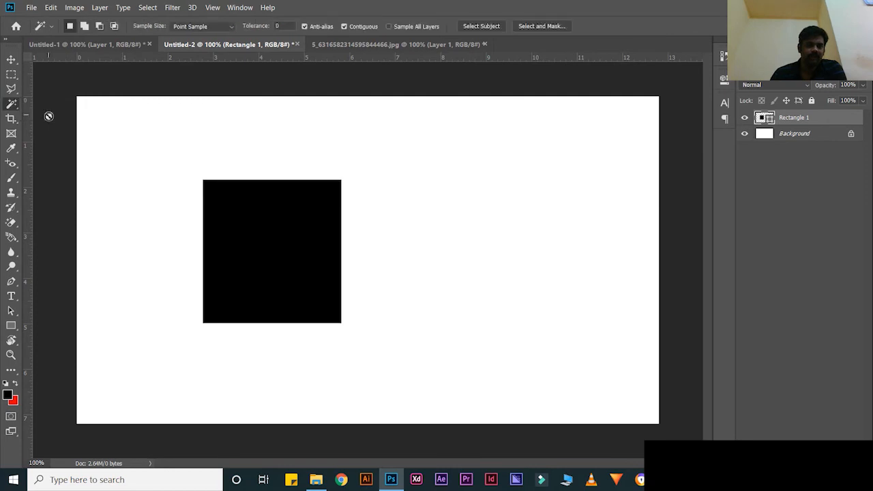
right_click(820, 125)
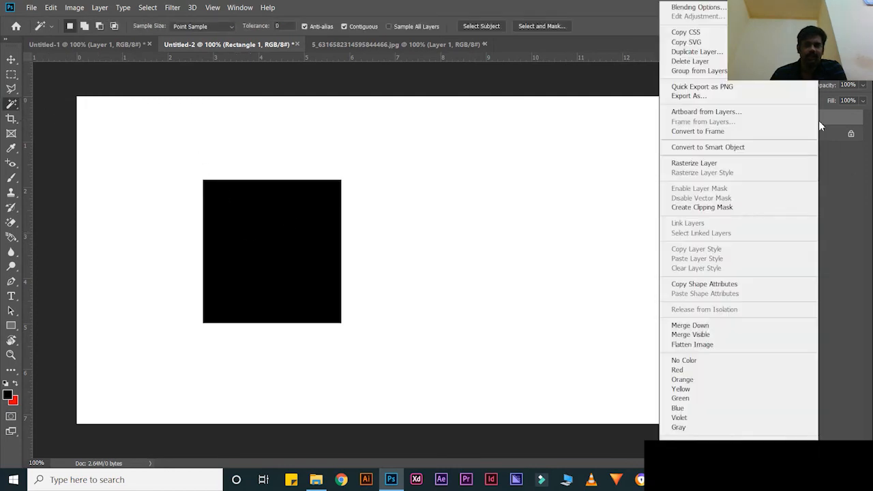
click(707, 173)
key(u)
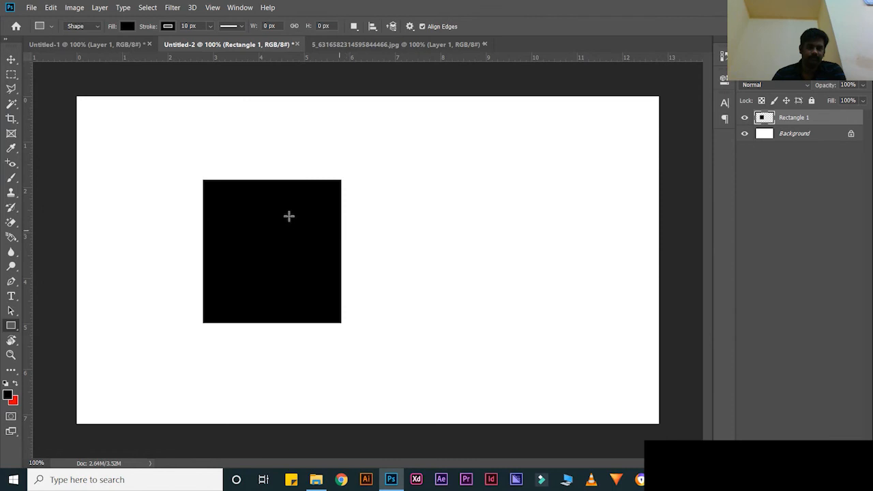
click(236, 211)
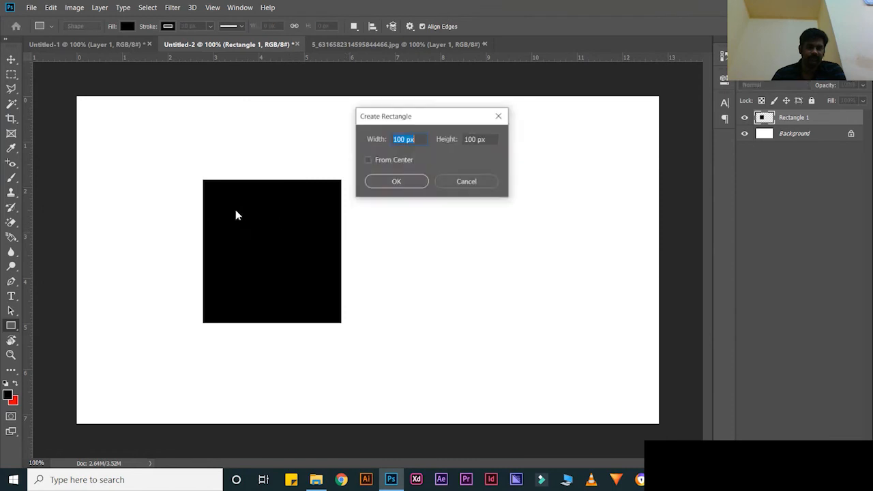
click(462, 183)
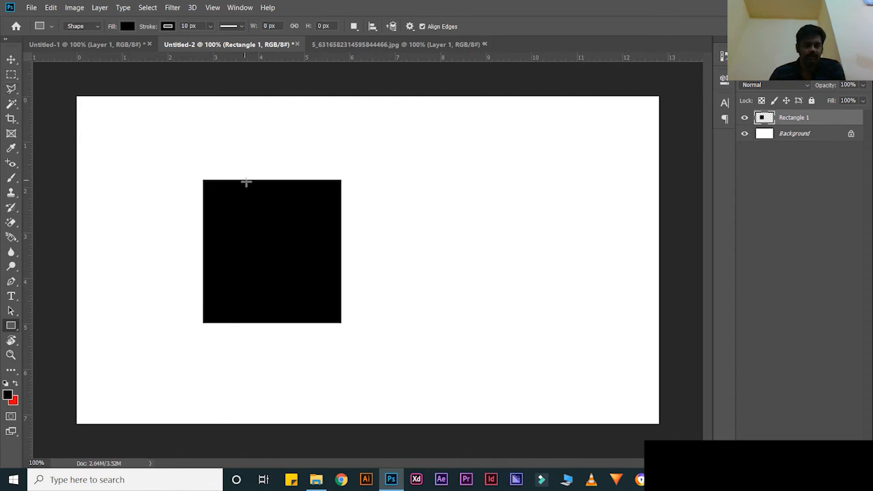
- Select the rasterized black rectangle with the Magic Wand, delete its pixels and clear the selection
key(w)
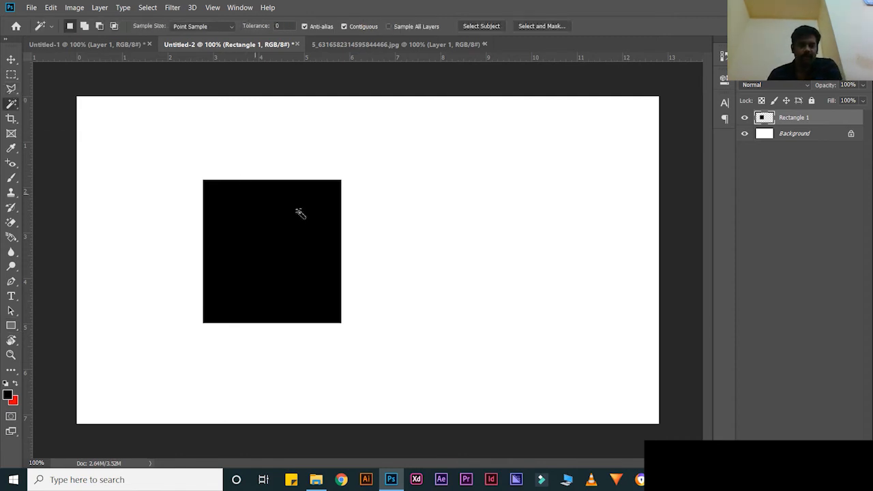
click(271, 232)
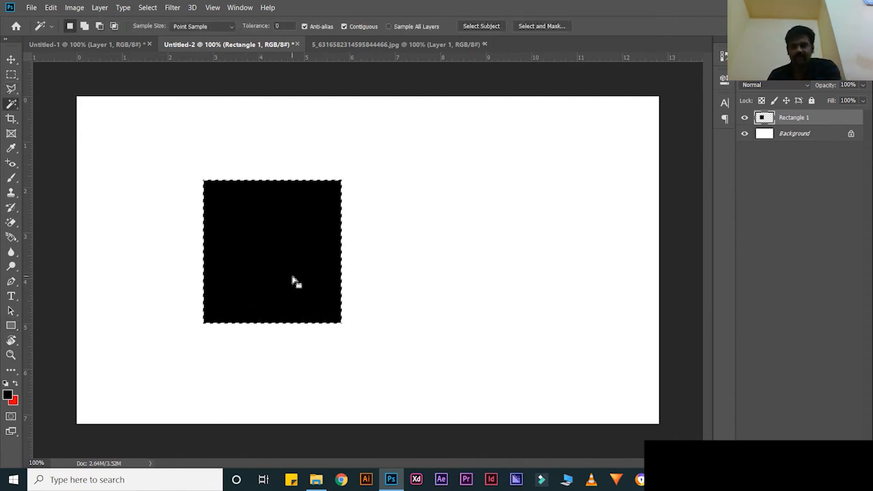
key(Delete)
key(u)
key(ctrl+d)
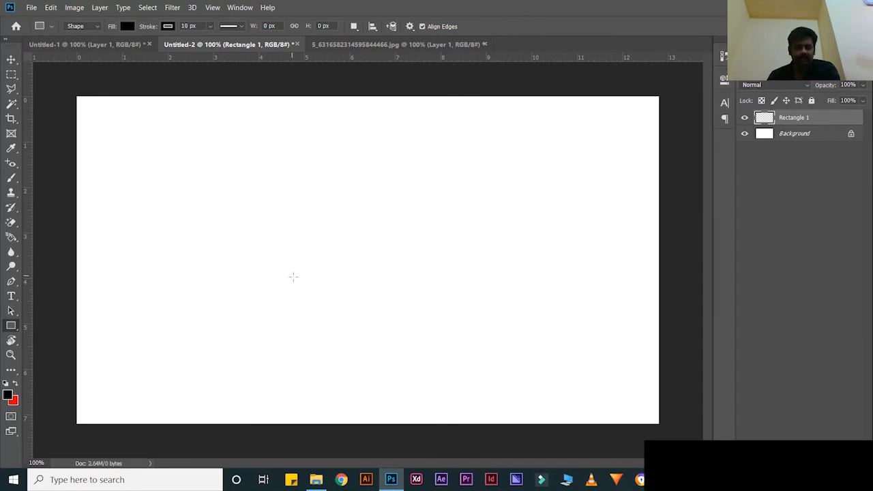
- Draw a black rounded rectangle of about 695 × 350 px with a 10 px corner radius left of the canvas centre
right_click(9, 327)
click(54, 336)
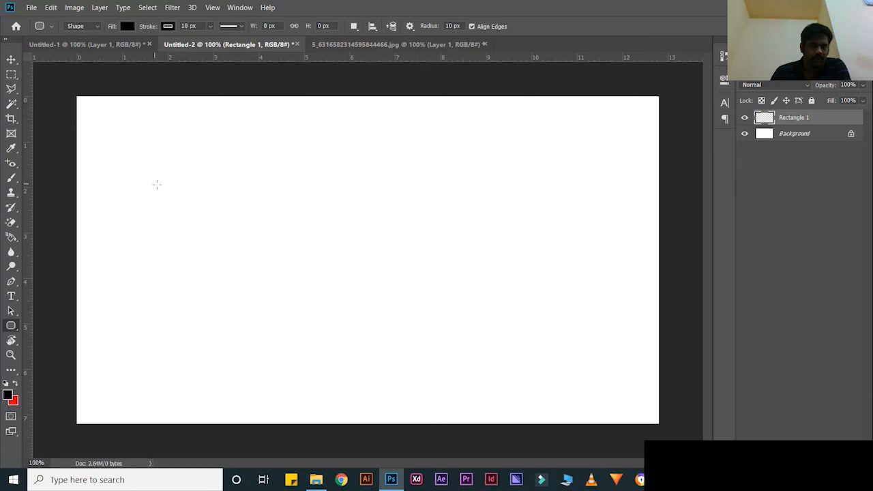
drag(153, 182, 466, 338)
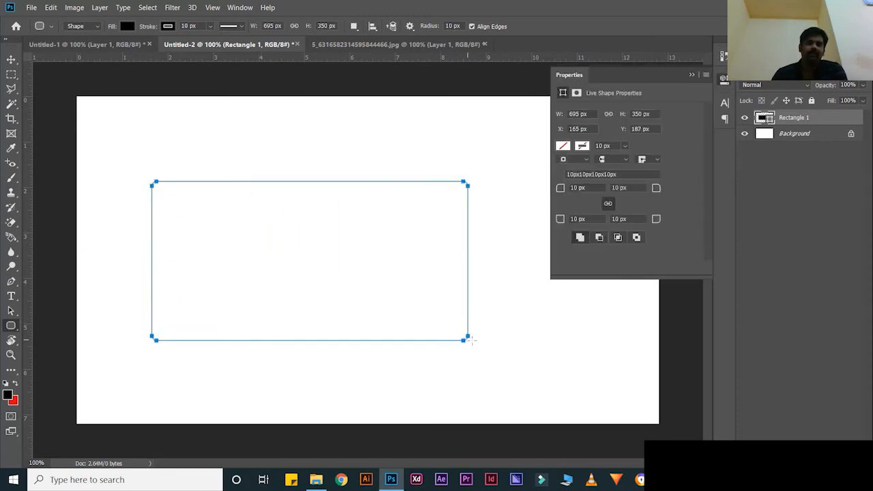
click(698, 76)
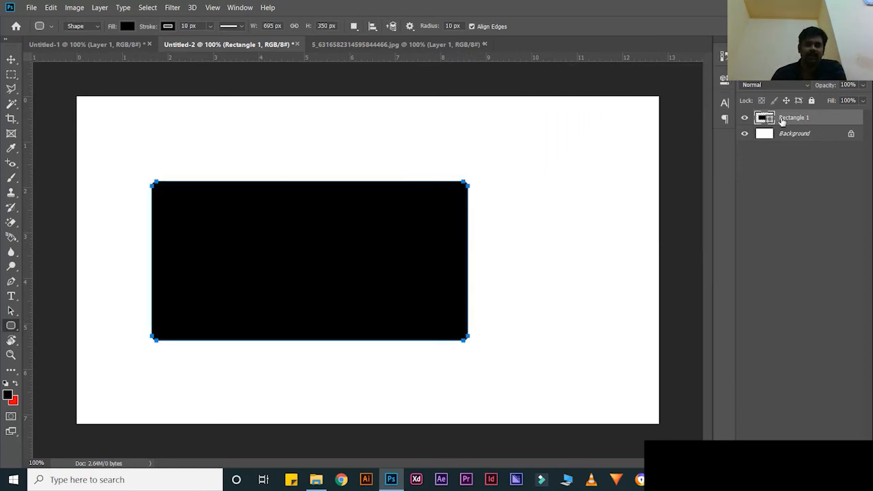
- Rasterize the rounded rectangle's layer and select the black shape with the Magic Wand
right_click(781, 120)
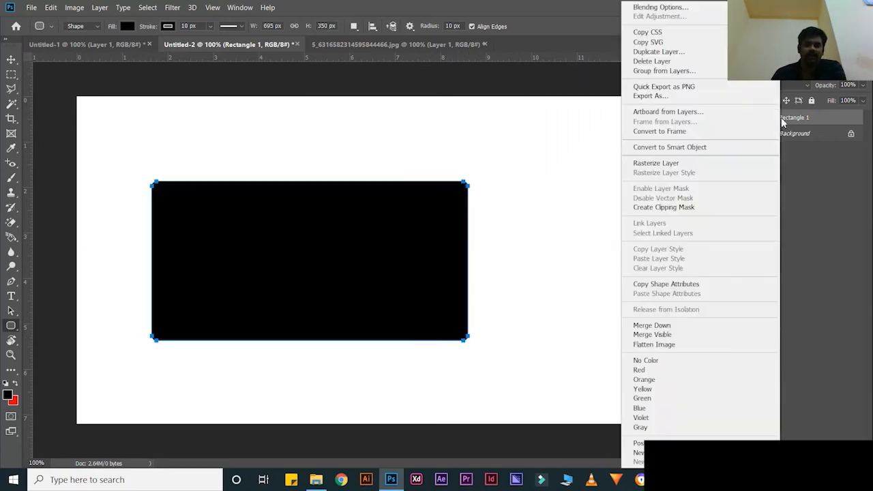
click(684, 165)
key(w)
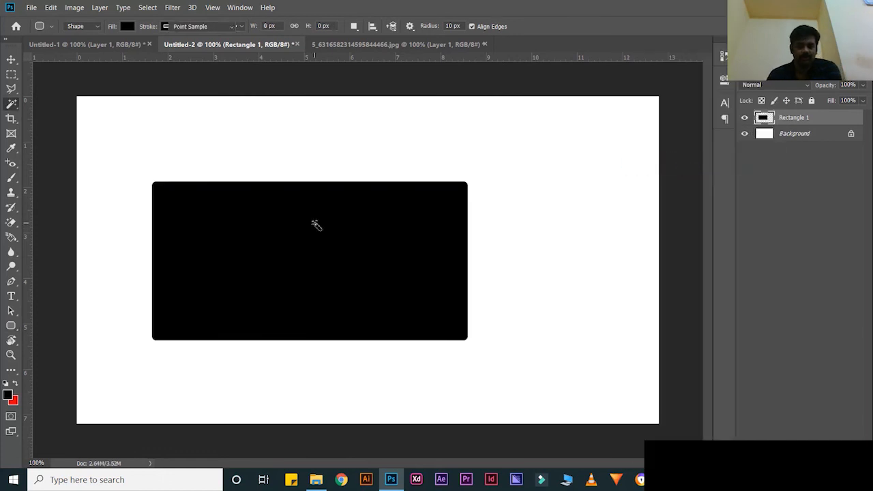
click(315, 225)
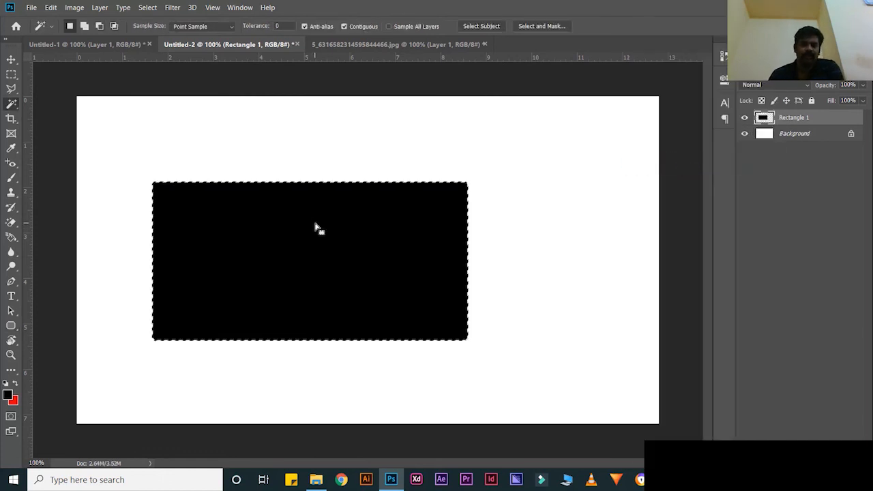
- Set the background colour to blue 00b4ff, fill the selected rounded rectangle with it and deselect
click(13, 400)
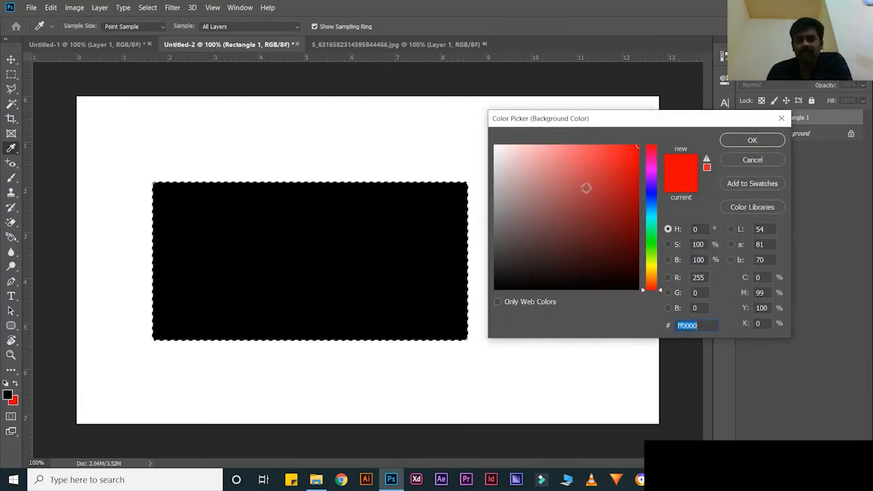
click(651, 210)
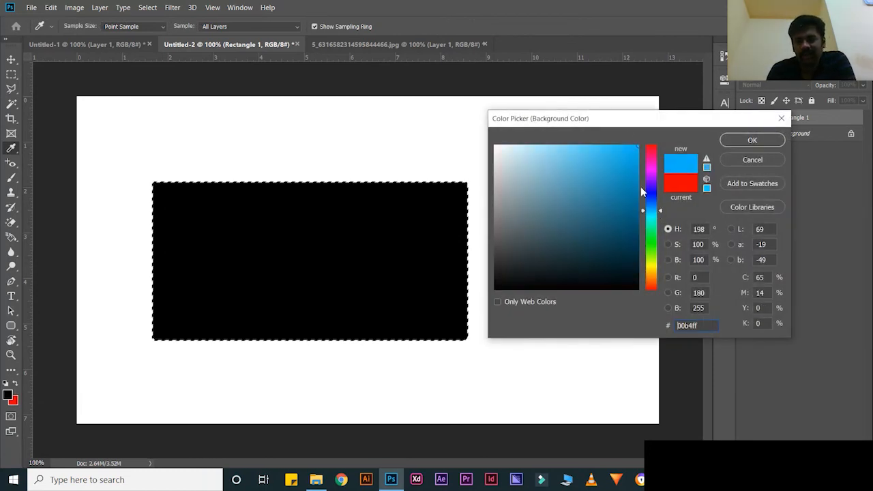
click(781, 144)
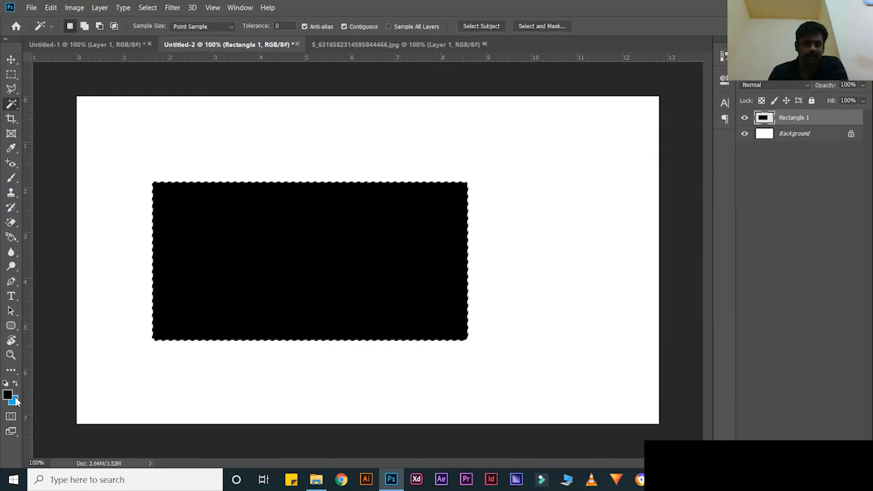
key(ctrl+BackSpace)
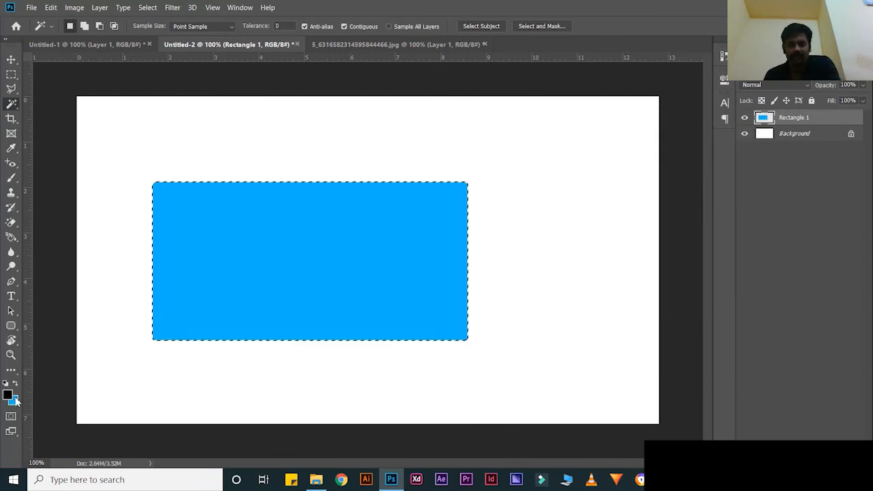
key(ctrl+d)
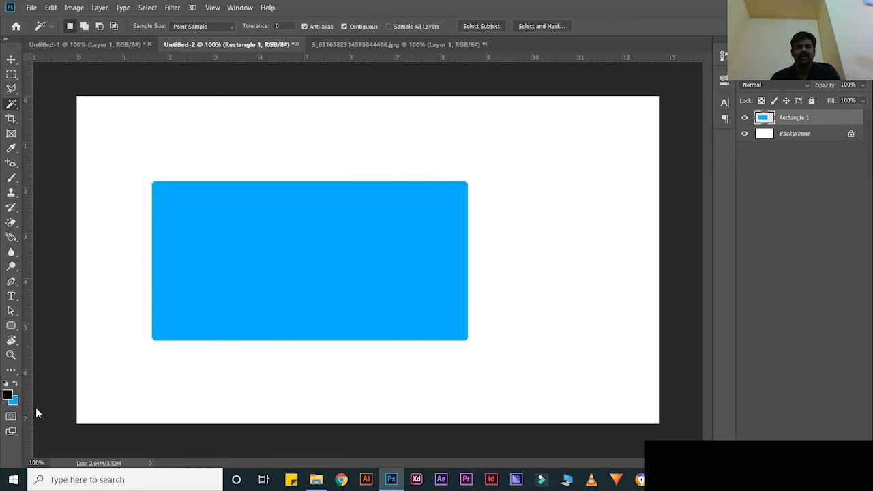
- Reselect the rounded rectangle, set the background colour to green 00ff18, fill the shape with it and deselect
click(205, 267)
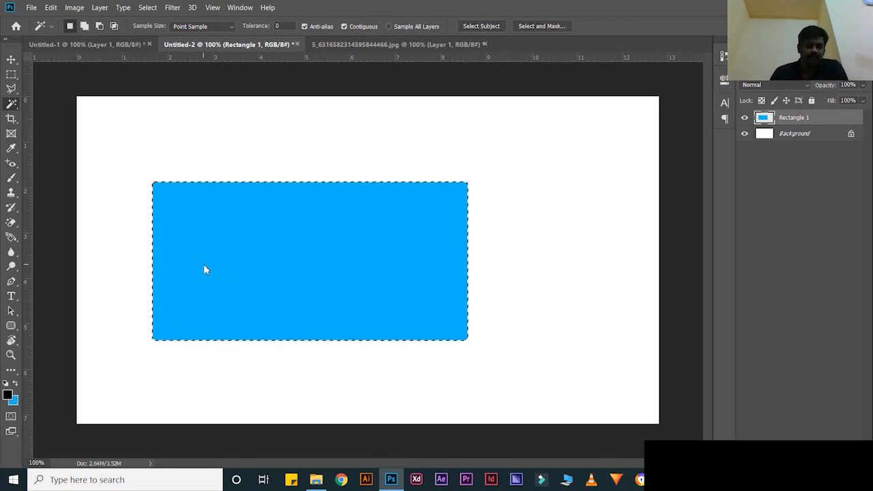
click(13, 404)
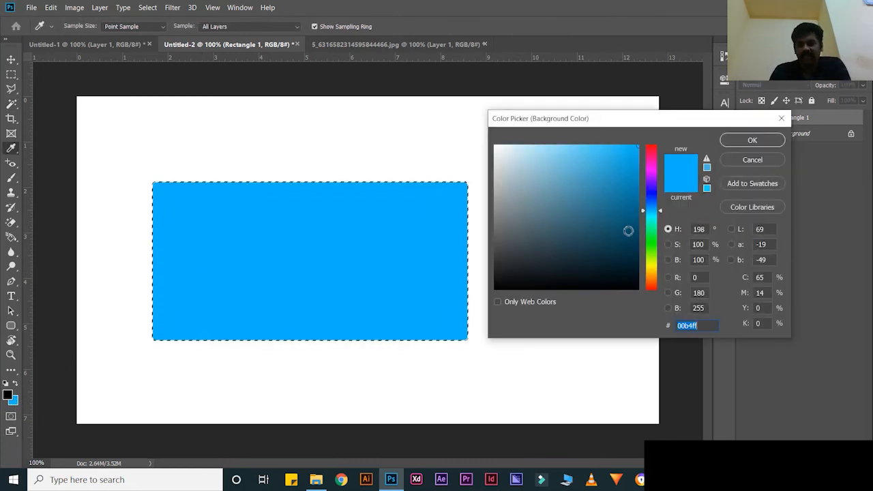
click(652, 240)
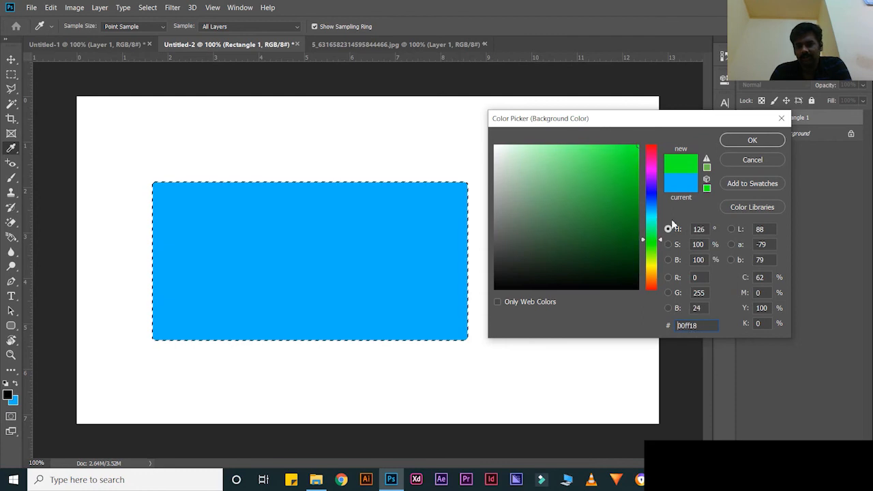
click(738, 143)
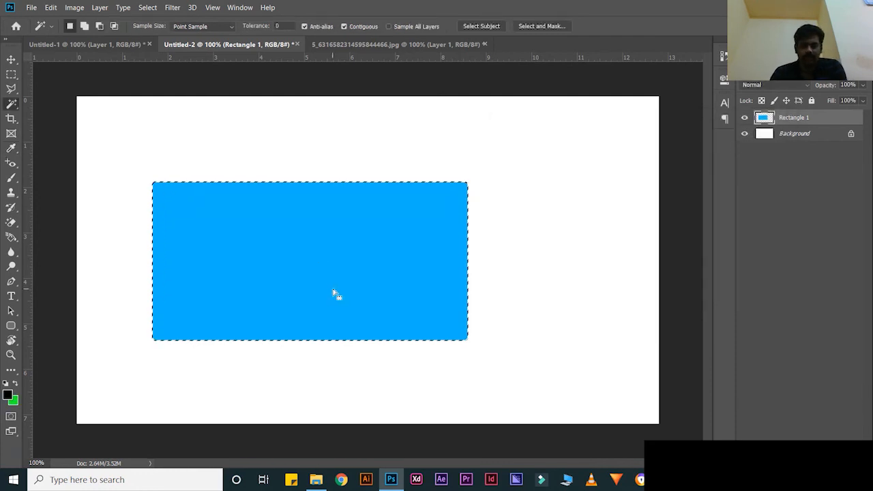
key(ctrl+BackSpace)
key(ctrl+d)
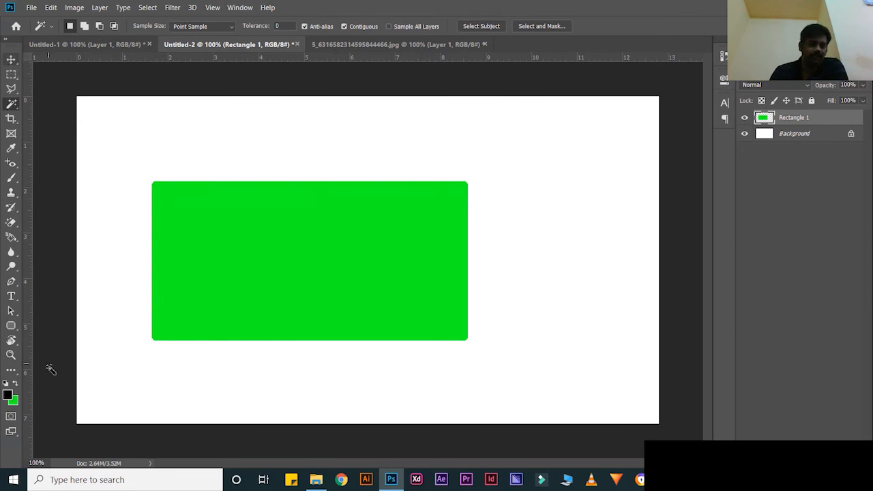
- Draw a circle about 210 px in diameter to the right of the green rectangle with the Ellipse tool
drag(11, 325, 52, 351)
drag(505, 223, 598, 318)
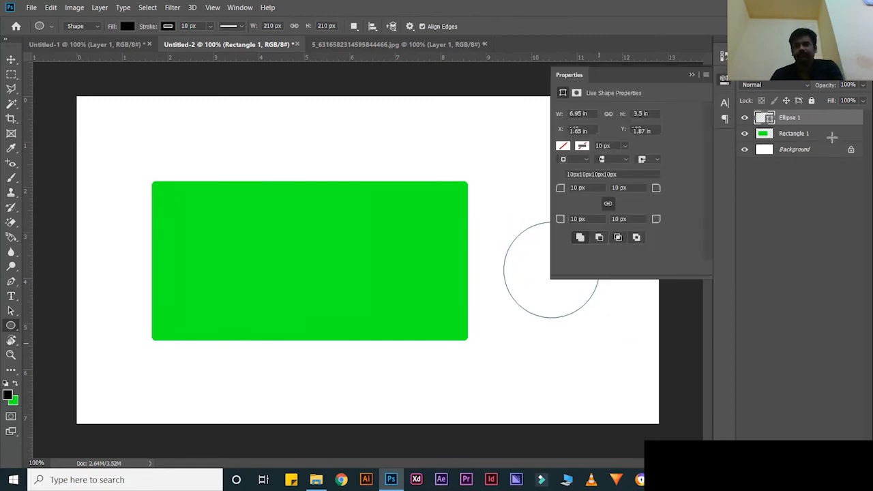
- Rasterize the circle's shape layer and collapse its properties
right_click(818, 120)
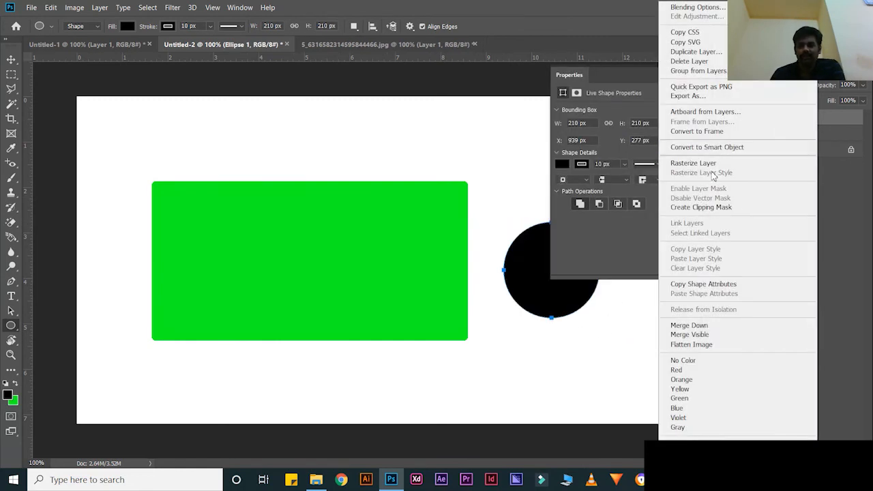
click(708, 162)
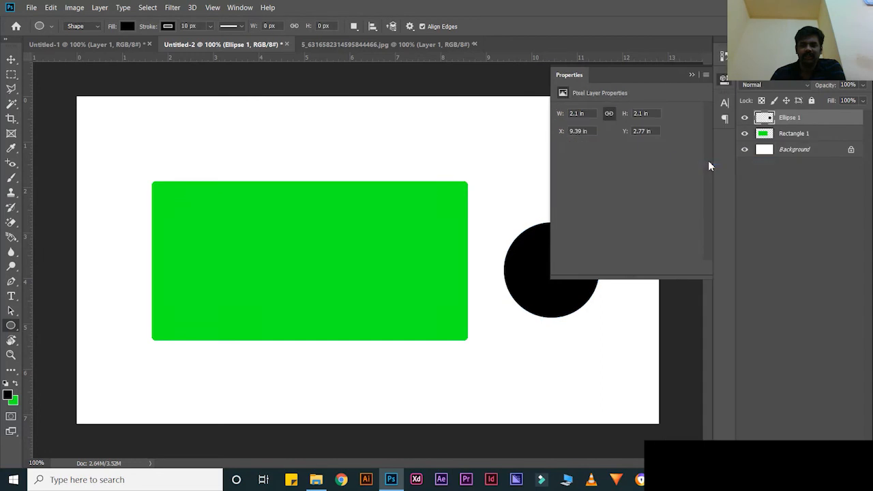
click(693, 75)
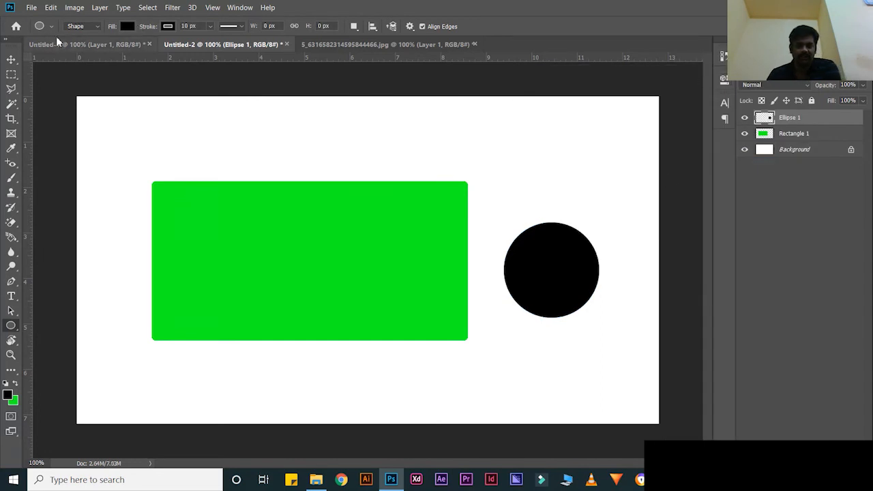
- Move the black circle slightly upward with the Move tool, keeping it beside the green rectangle
click(12, 62)
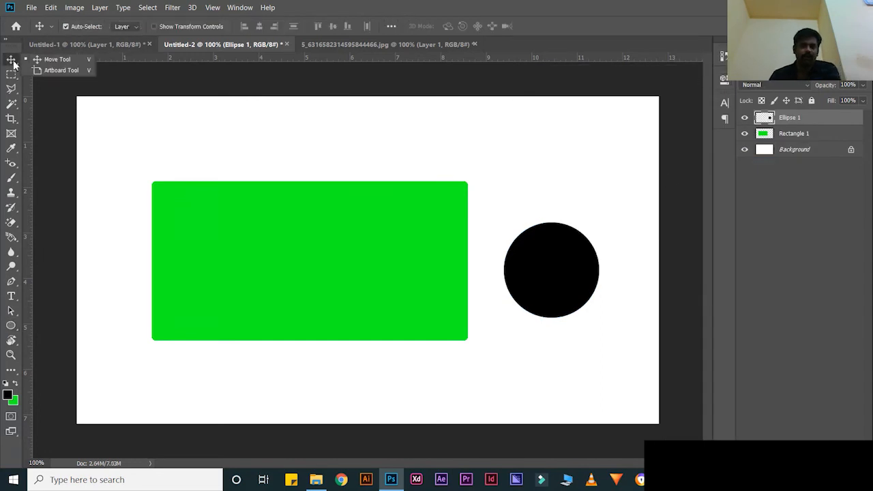
click(58, 64)
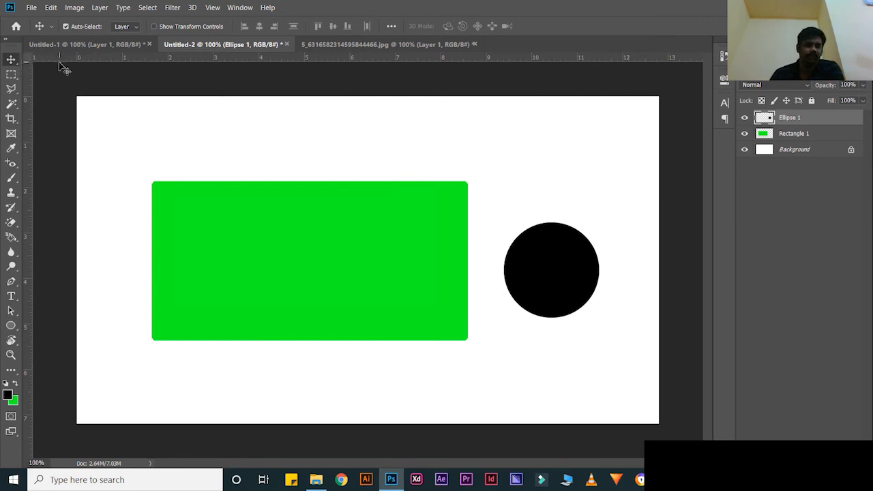
right_click(7, 62)
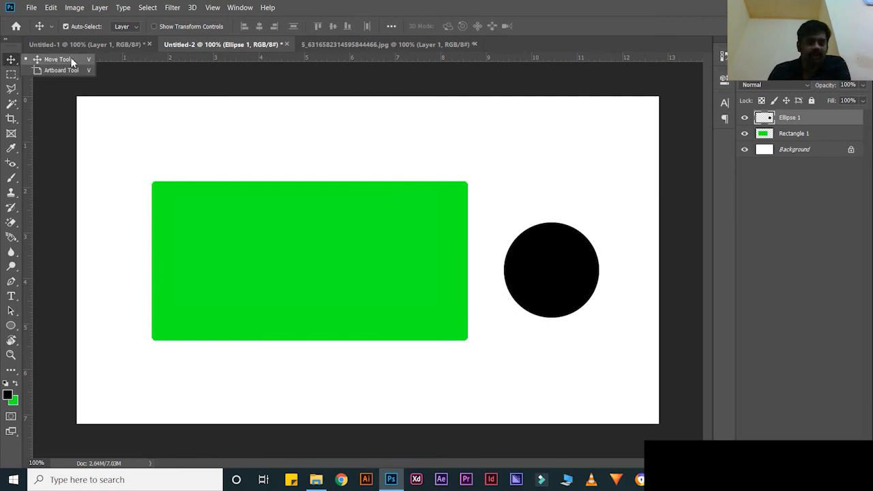
click(116, 70)
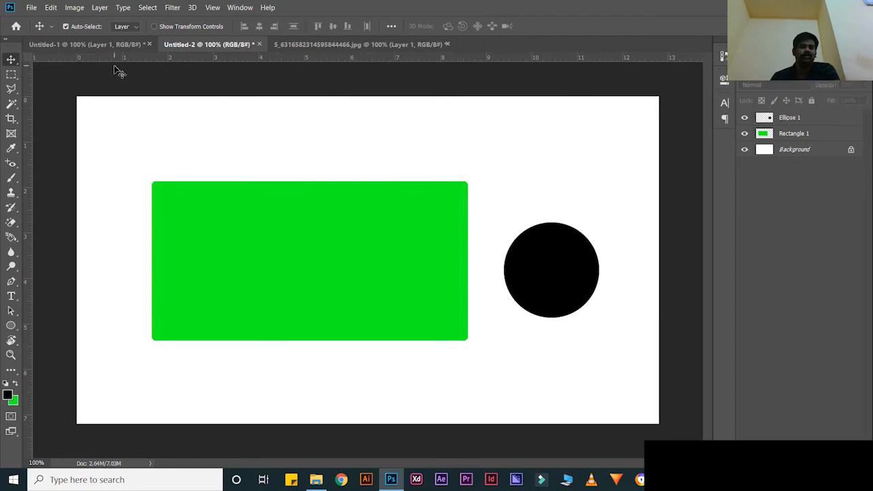
drag(585, 279, 543, 262)
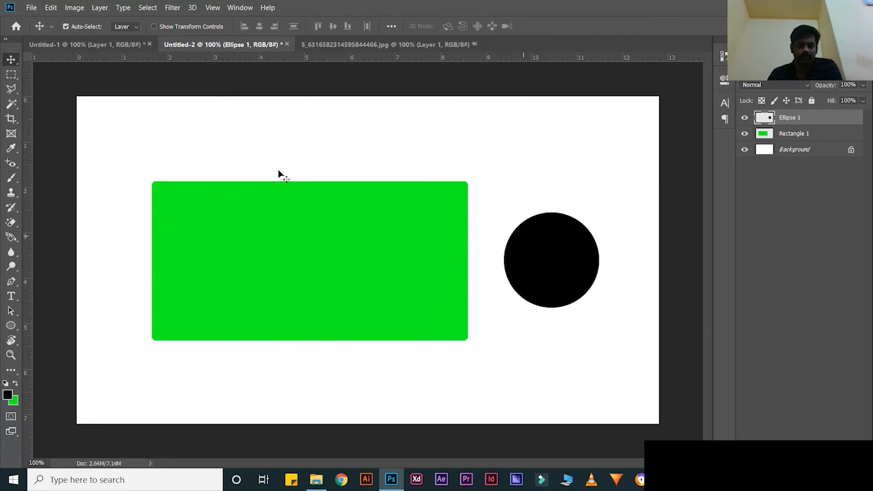
- Select the black circle with the Magic Wand, fill it with red ff0000 as the background colour and deselect
click(11, 104)
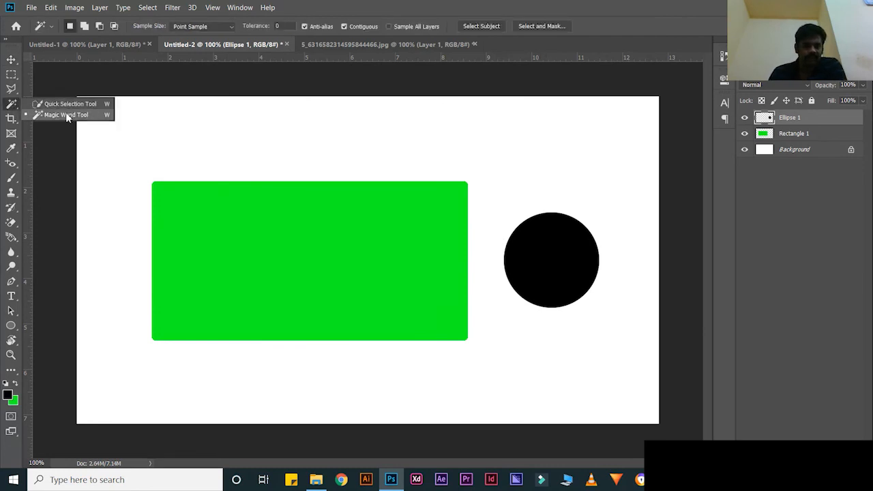
click(83, 114)
click(559, 263)
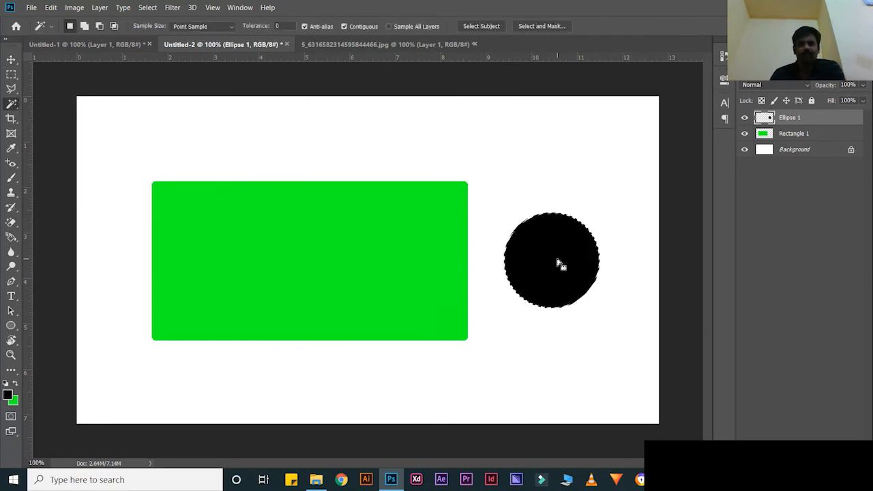
click(14, 395)
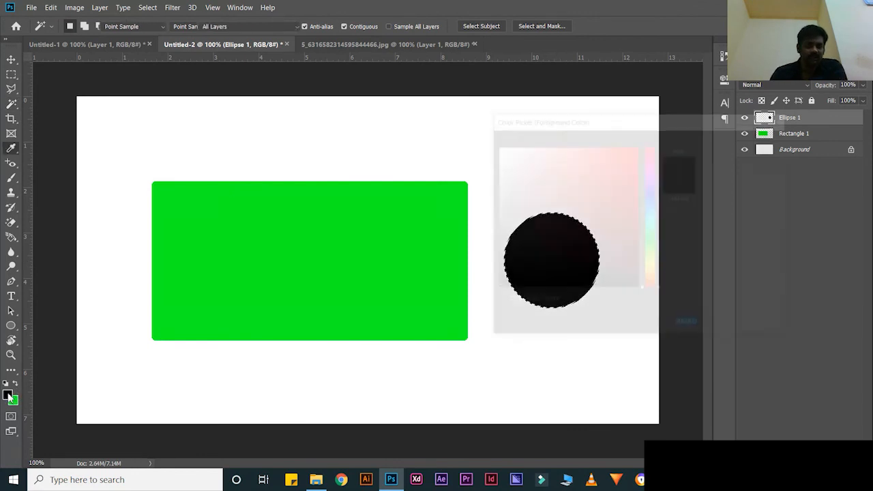
text(ff0000)
key(Return)
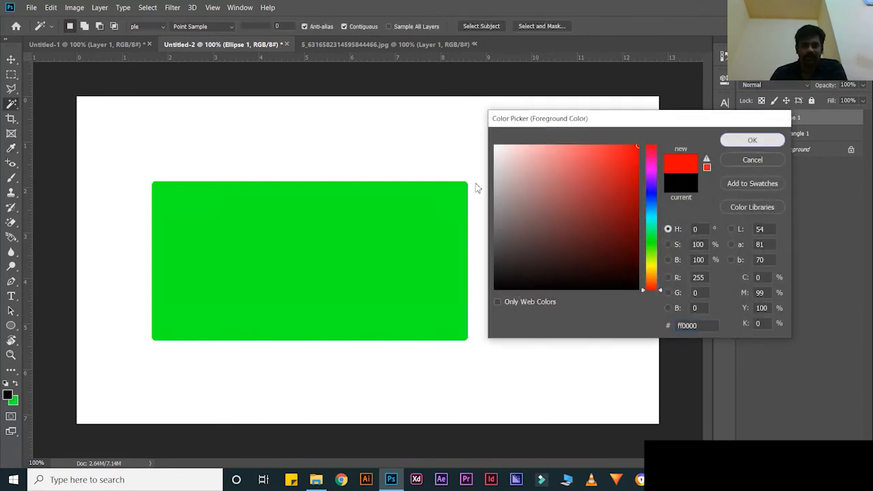
click(16, 385)
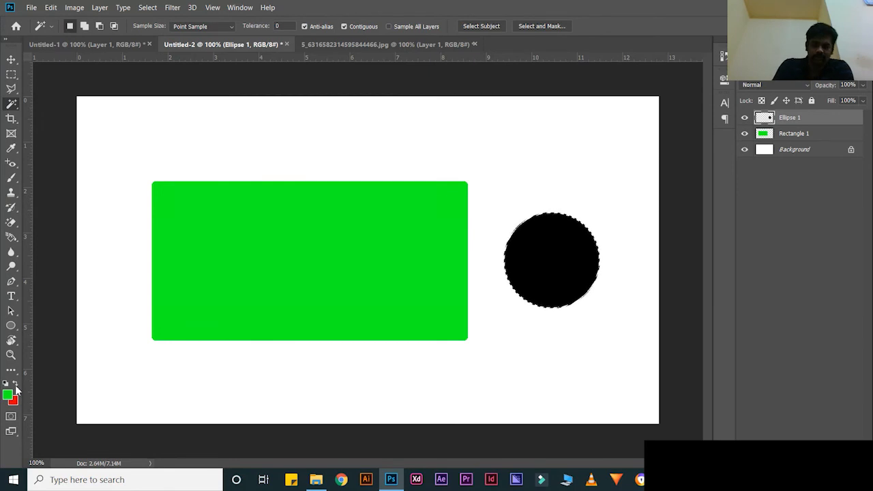
key(ctrl+BackSpace)
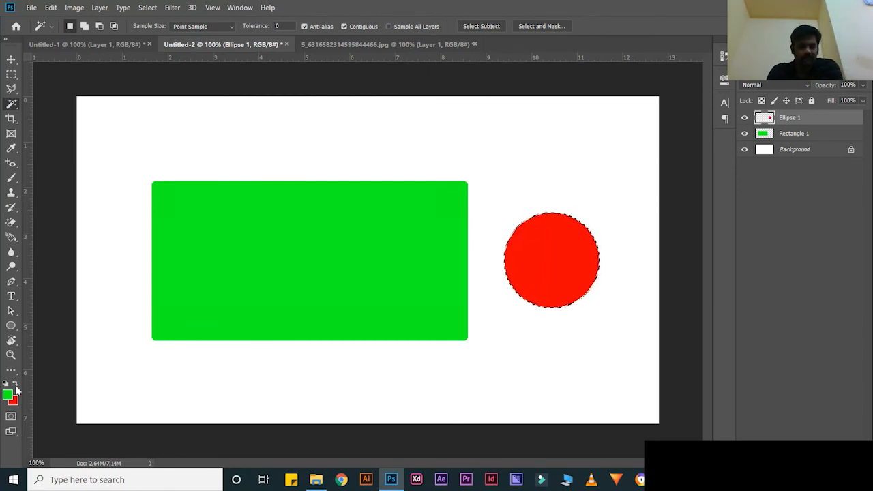
key(ctrl+d)
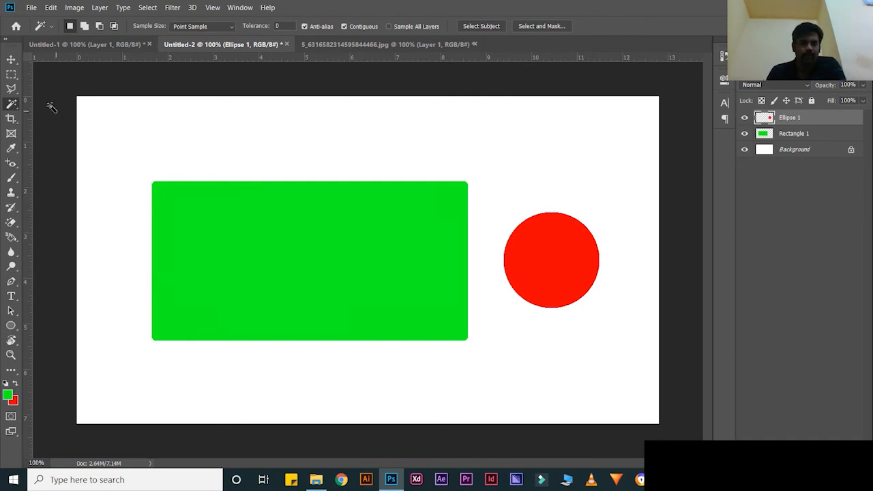
- Move the red circle onto the left part of the green rectangle
click(9, 63)
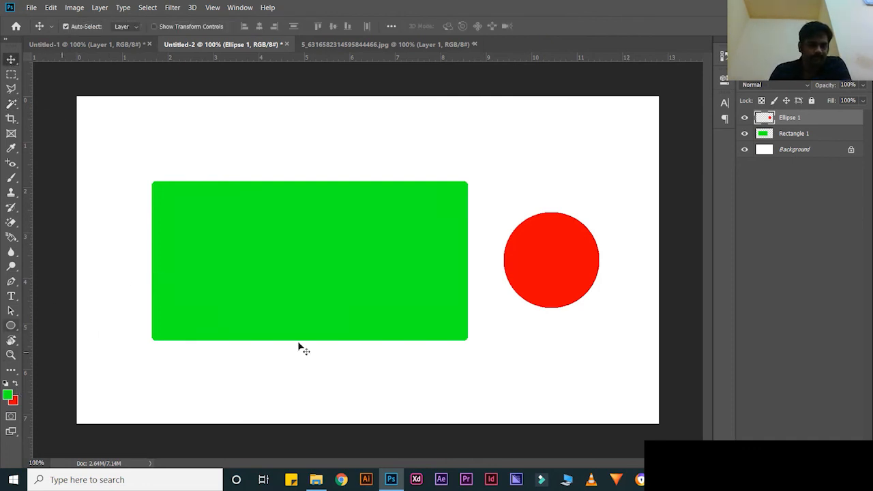
drag(570, 268, 242, 266)
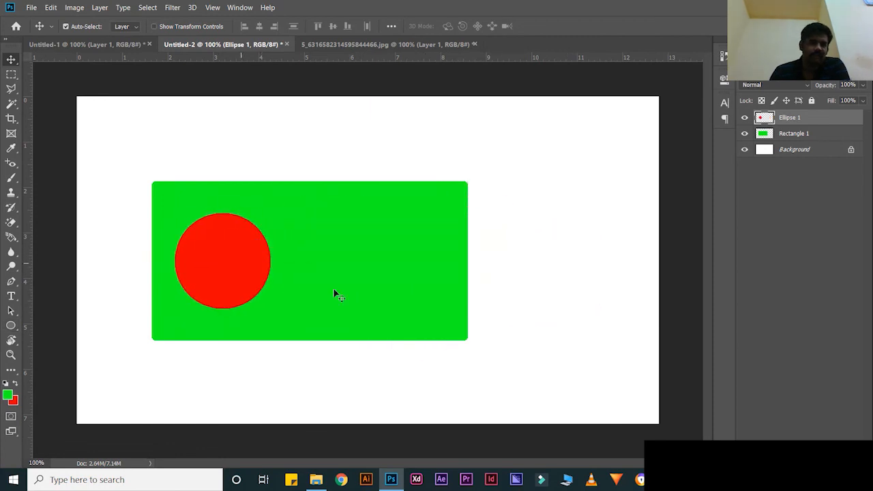
- Draw a many-pointed starburst about 3 in across with the Polygon tool and place it beside the red circle on the green rectangle
click(11, 325)
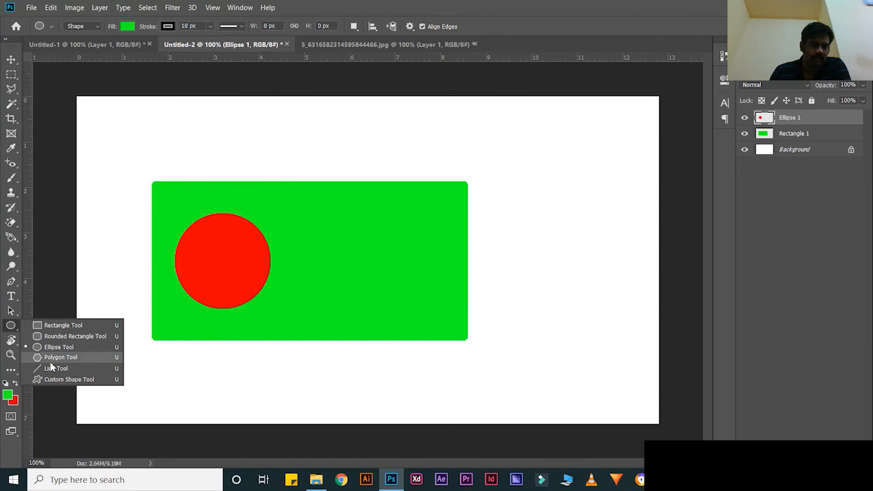
click(50, 359)
drag(313, 226, 366, 309)
click(11, 60)
drag(336, 206, 377, 240)
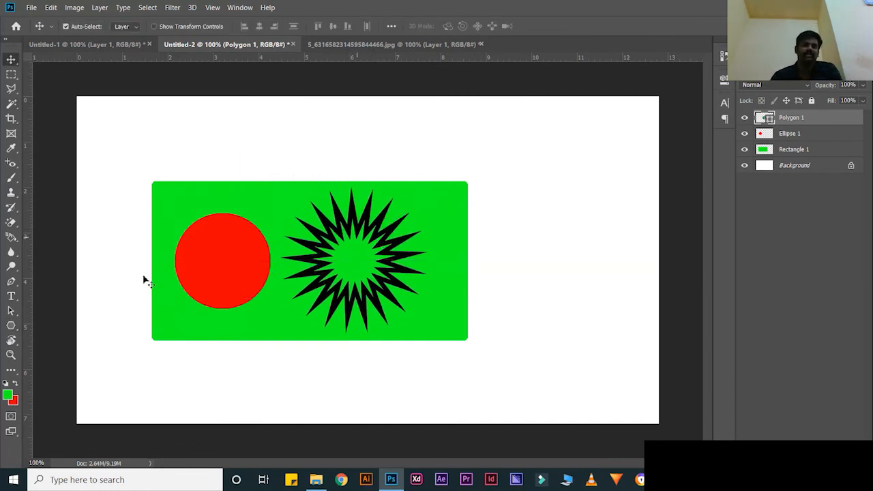
- Rasterize the starburst polygon's layer and select the black starburst with the Magic Wand
click(363, 227)
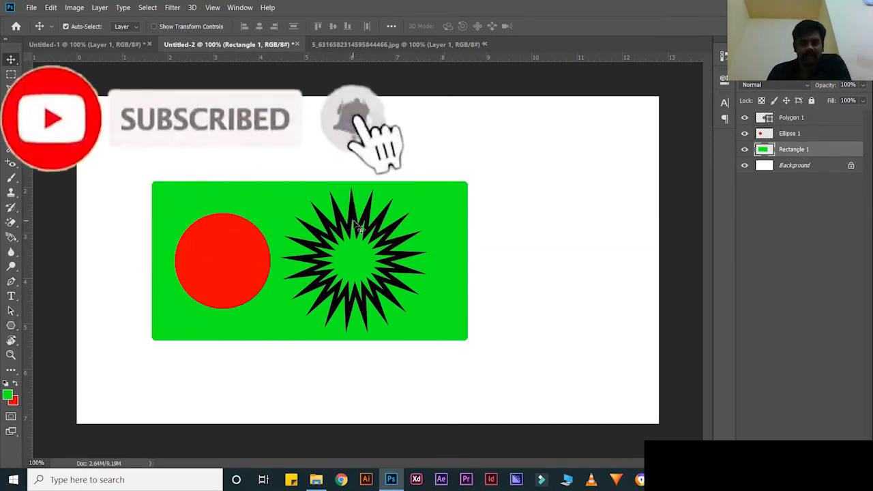
click(11, 103)
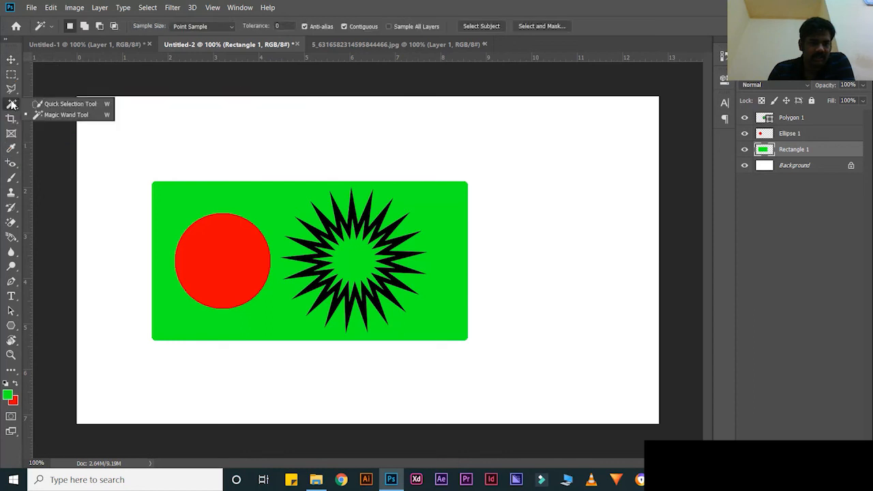
click(49, 113)
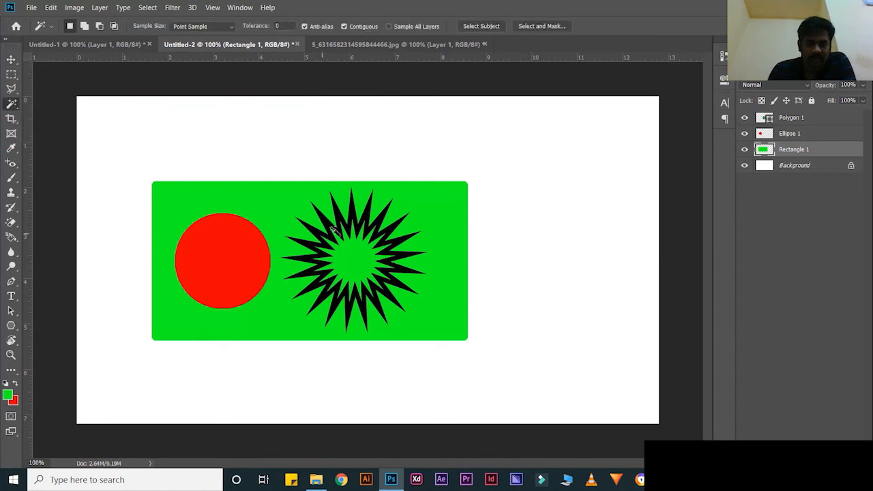
click(353, 219)
key(ctrl+d)
click(794, 118)
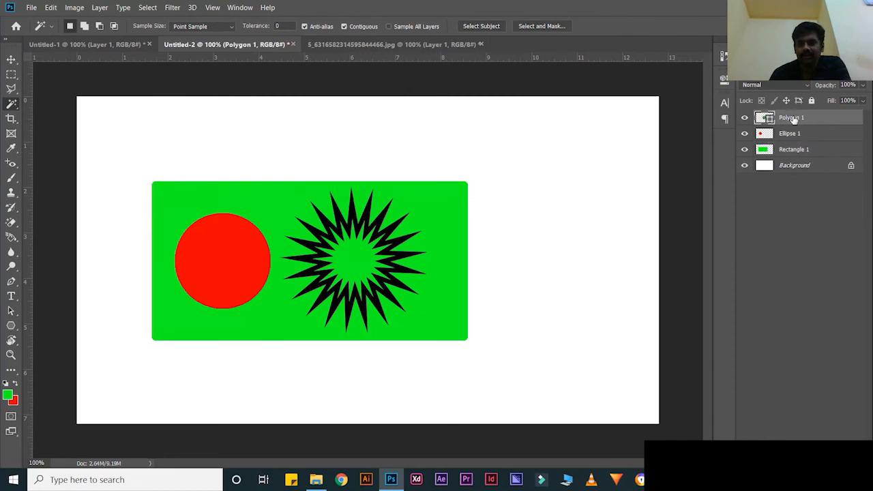
right_click(793, 120)
click(692, 165)
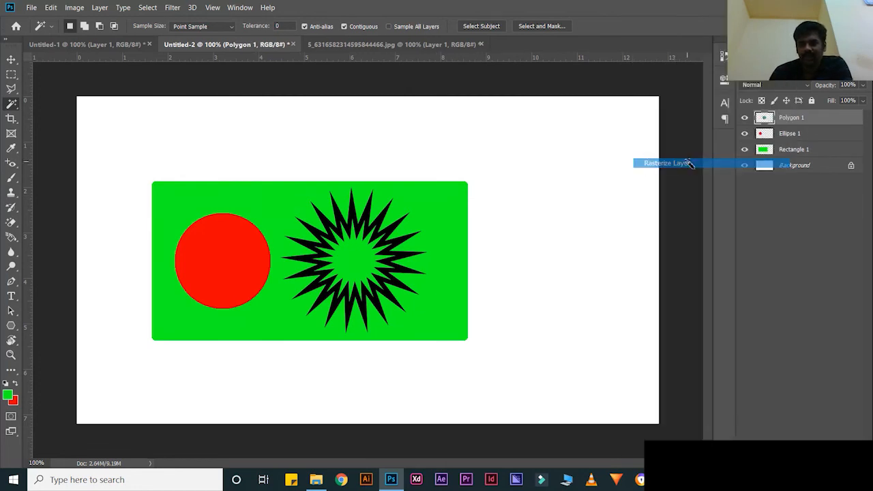
click(370, 213)
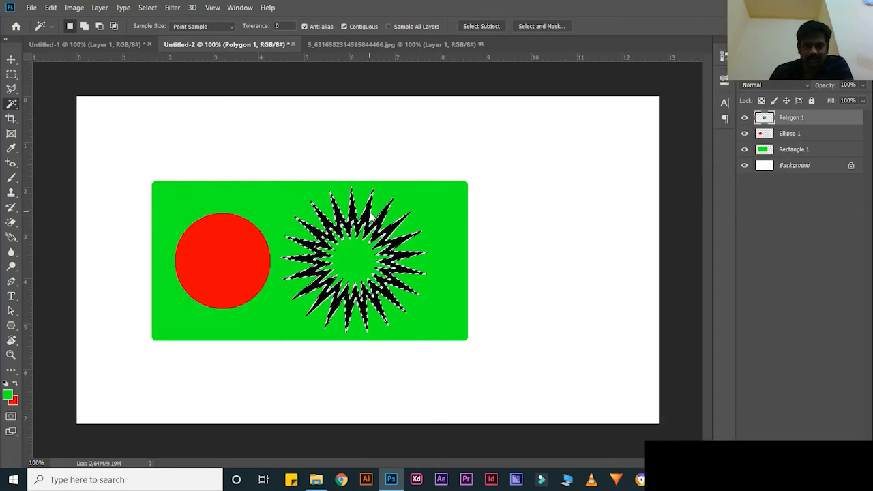
- Set the background colour to orange-yellow ffba00, fill the selected starburst with it and deselect
click(13, 400)
drag(649, 273, 649, 272)
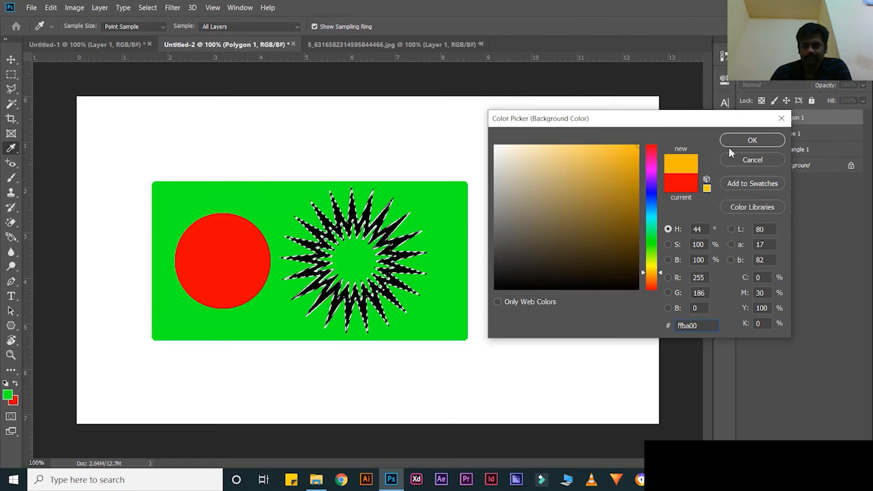
click(728, 145)
key(ctrl+BackSpace)
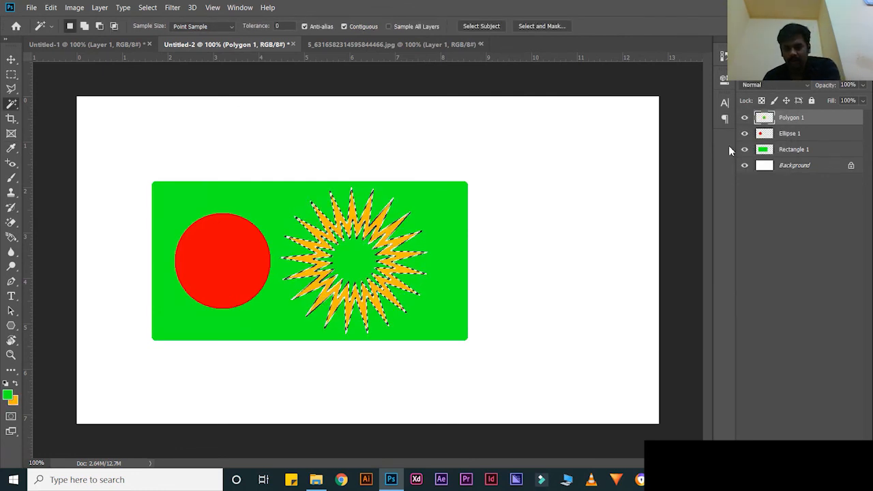
key(ctrl+d)
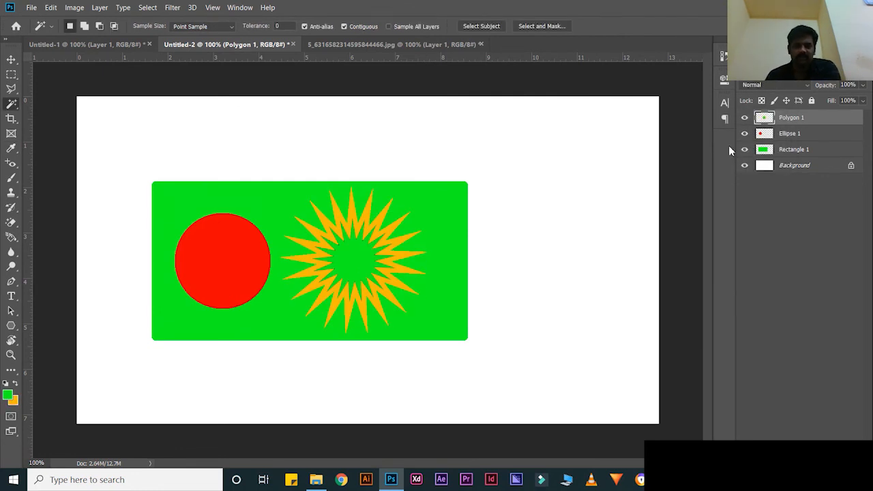